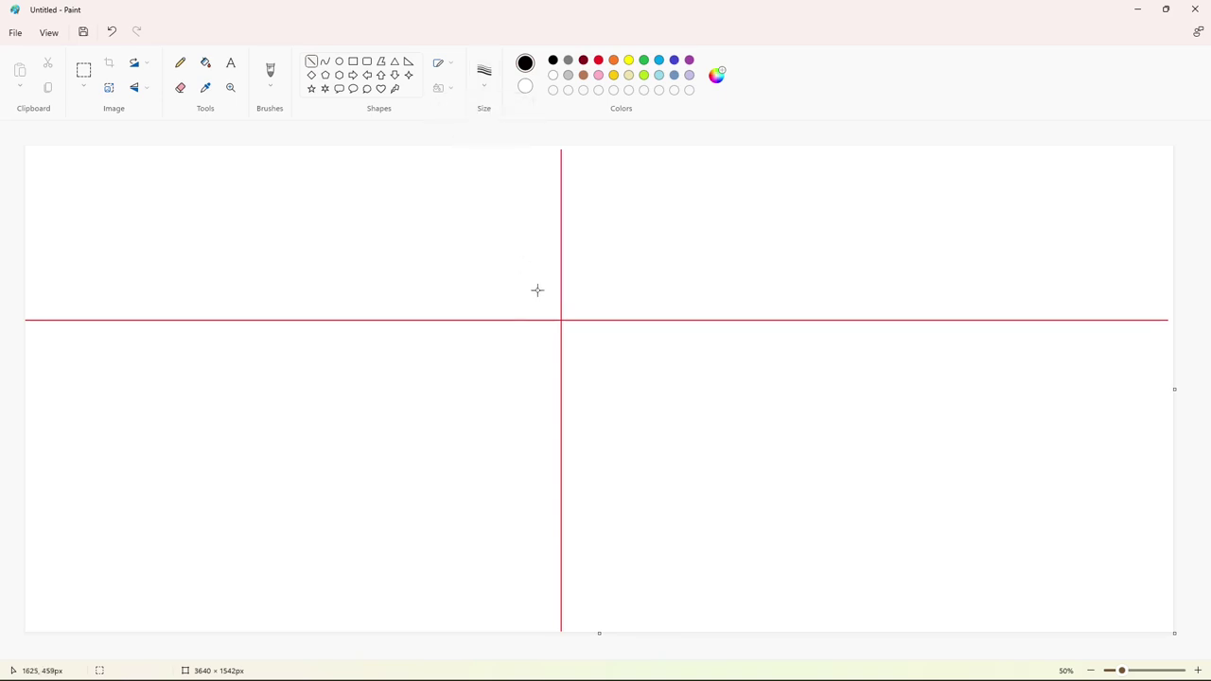
Draw a black oval eye outline about 167 × 151 px just above and left of the guide lines' intersection
left_click_drag(503, 271, 543, 318)
key("ctrl+z")
left_click(339, 60)
left_click_drag(500, 269, 555, 318)
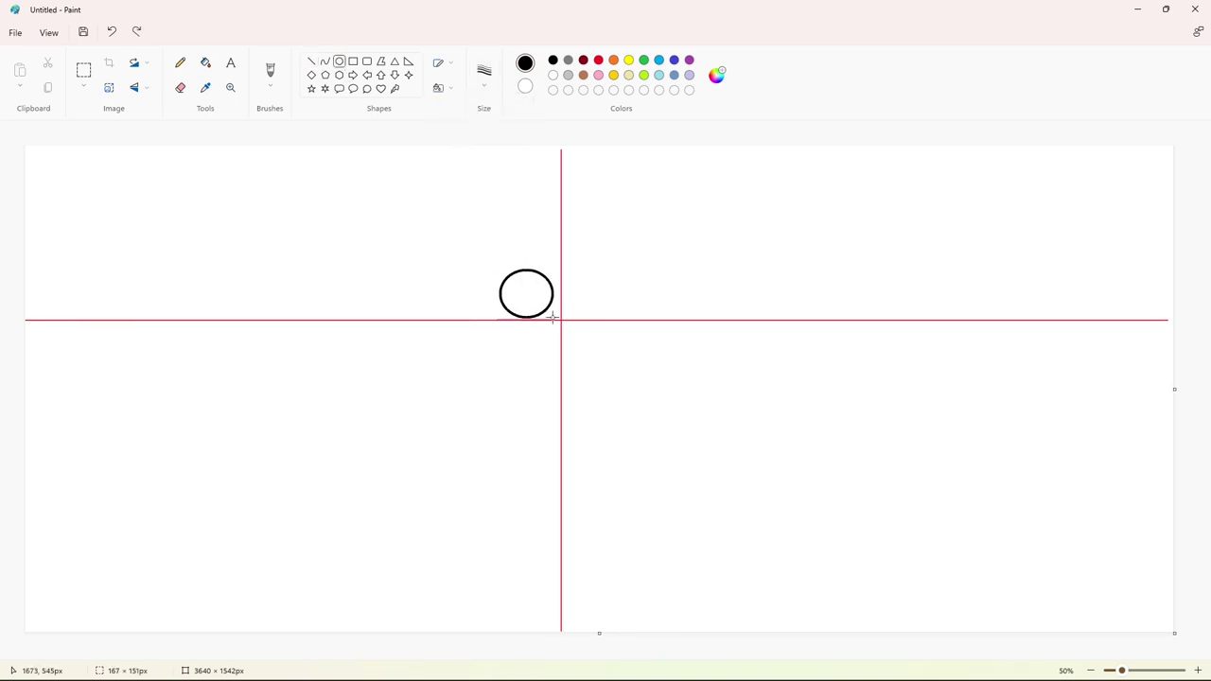
left_click(597, 313)
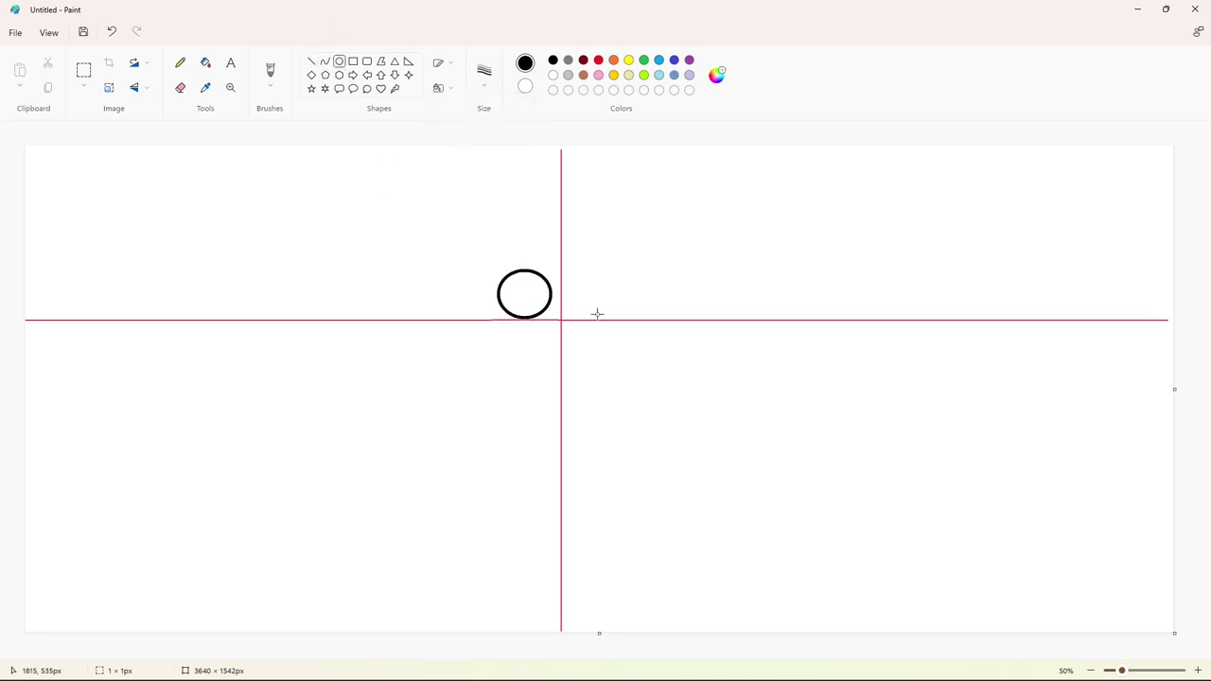
Add a small oval pupil inside the left eye and fill it black
left_click_drag(520, 280, 544, 305)
left_click(588, 311)
left_click(207, 62)
left_click(538, 295)
Draw the upper-left arc of a large round eye patch to the right of the vertical guide with the Curve tool
left_click(324, 62)
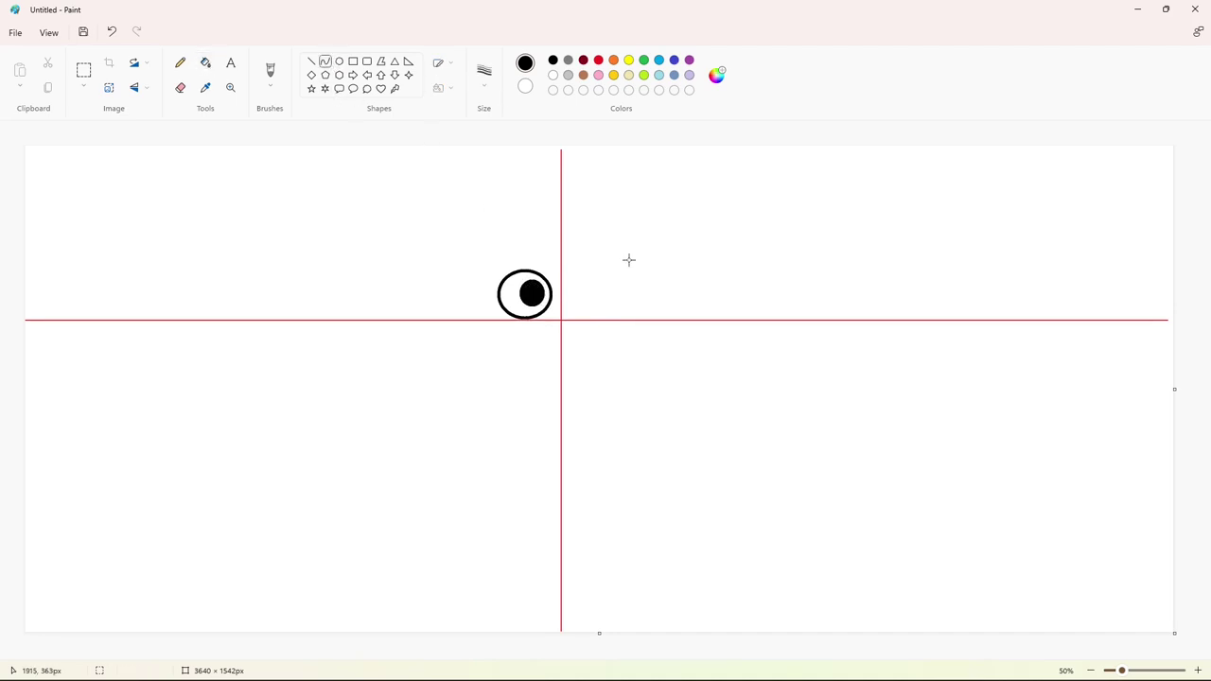
mouse_move(673, 287)
left_mouse_down()
mouse_move(575, 289)
mouse_move(595, 259)
mouse_move(628, 246)
mouse_move(596, 261)
mouse_move(581, 333)
left_mouse_up()
key("ctrl+z")
mouse_move(597, 259)
left_mouse_down()
mouse_move(583, 335)
mouse_move(593, 347)
mouse_move(596, 281)
mouse_move(593, 346)
left_mouse_up()
key("ctrl+z")
left_click_drag(590, 284, 553, 306)
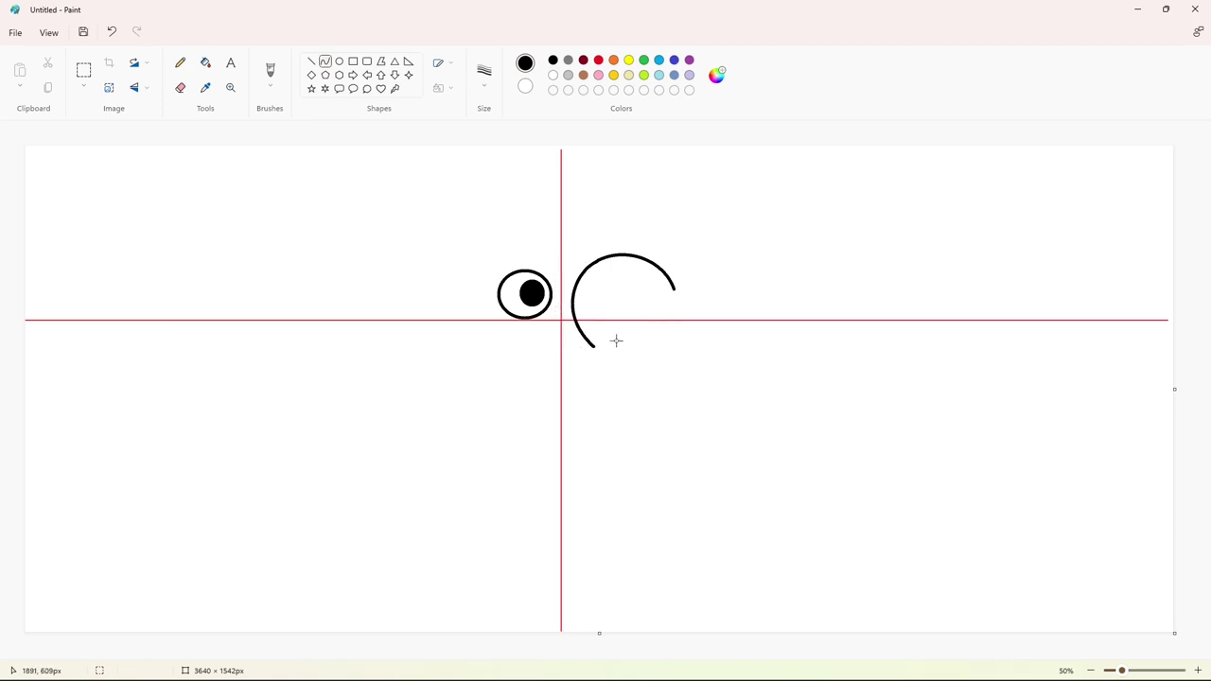
Close the round eye patch with a bent curve along its lower right side
left_click_drag(593, 347, 674, 291)
left_click_drag(627, 333, 620, 358)
left_click_drag(664, 322, 682, 344)
key("ctrl+z")
left_click_drag(593, 345, 675, 289)
left_click_drag(622, 320, 625, 370)
left_click_drag(662, 333, 684, 346)
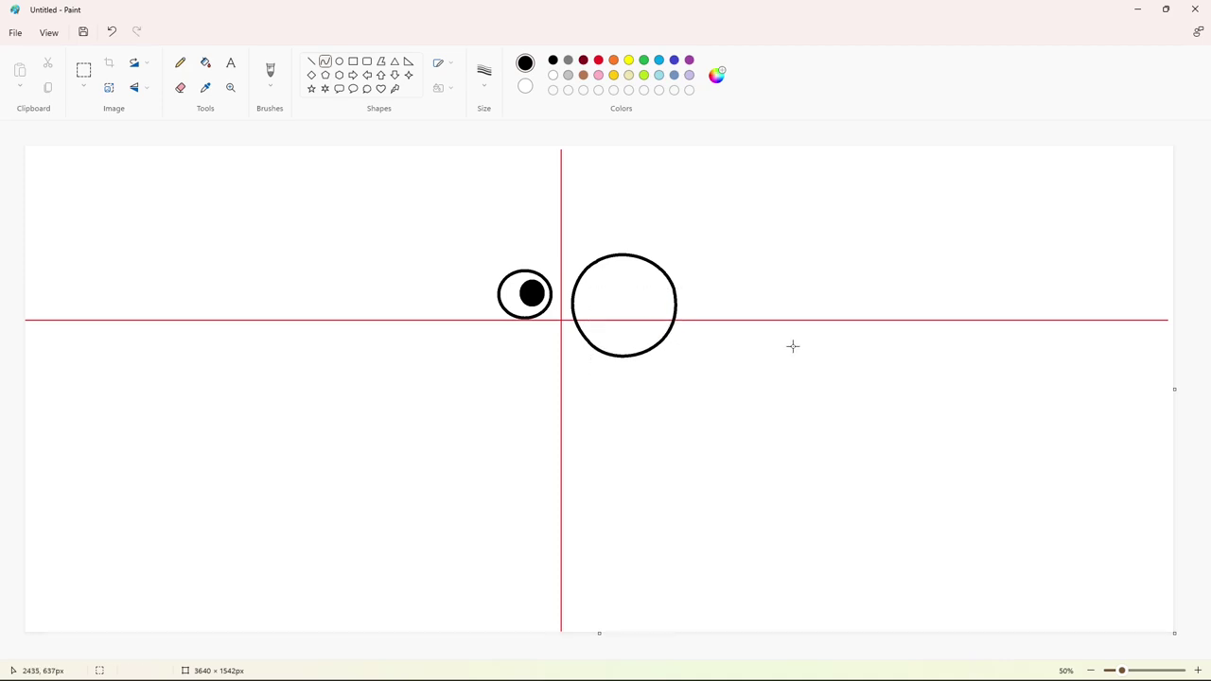
Draw an oval eye inside the patch and a smaller oval pupil within it, nudging the pupil up and right
left_click(339, 61)
left_click_drag(600, 279, 660, 340)
left_click_drag(619, 295, 649, 329)
key("Up")
key("Up")
key("Right")
key("Right")
key("Right")
key("Right")
left_click(744, 327)
Fill the eye patch and the right pupil black, leaving the eye between them white
left_click(205, 62)
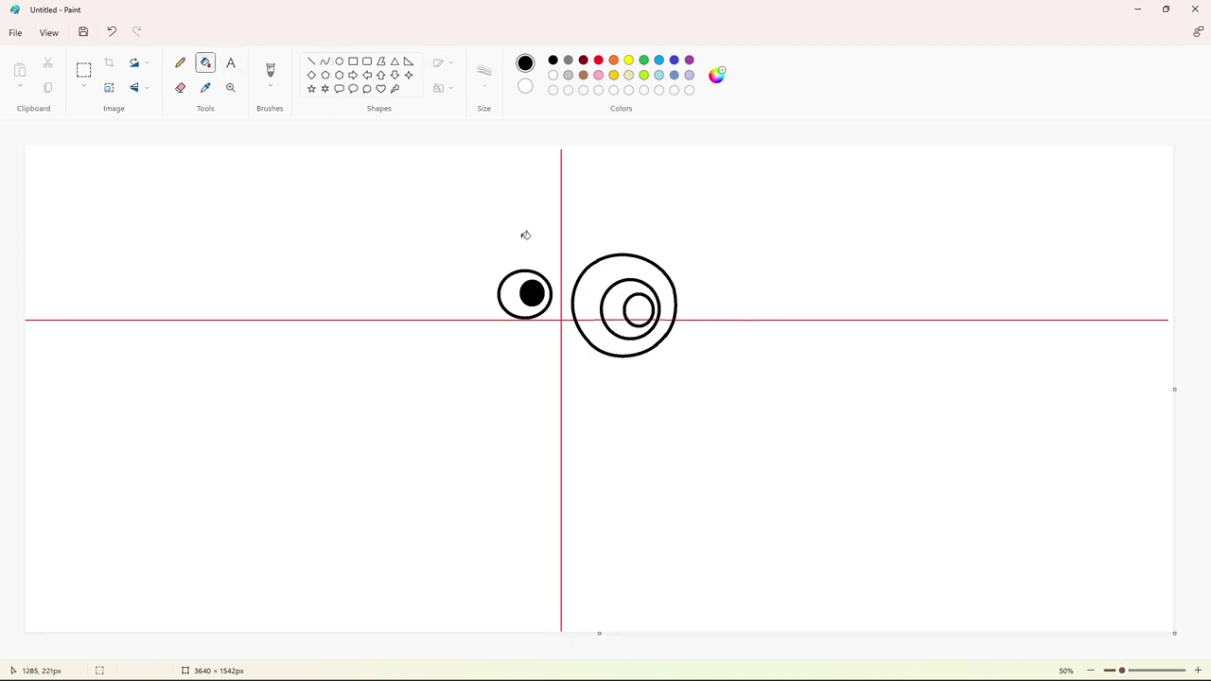
left_click(608, 271)
left_click(603, 327)
left_click(640, 307)
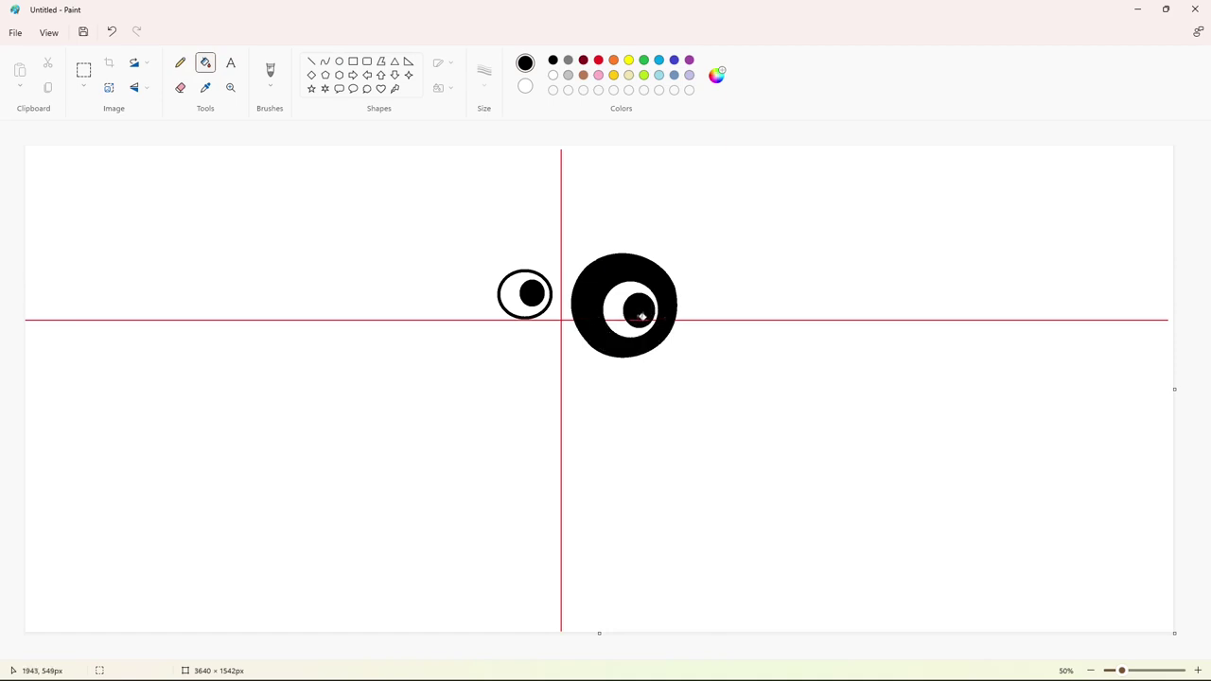
Draw the forehead curve and the jagged hair spikes above the left eye with the Curve tool
left_click(324, 64)
left_click_drag(525, 271, 499, 226)
mouse_move(516, 248)
left_mouse_down()
mouse_move(543, 237)
mouse_move(507, 201)
mouse_move(541, 186)
mouse_move(507, 185)
mouse_move(538, 185)
mouse_move(593, 220)
left_mouse_up()
left_click(644, 231)
left_click(589, 224)
left_click(587, 209)
left_click(593, 203)
left_click(634, 204)
Shape the curves of the top hair tuft and the tall rounded lobe behind it
left_click_drag(537, 191, 538, 164)
mouse_move(570, 184)
left_mouse_down()
mouse_move(580, 171)
mouse_move(612, 204)
mouse_move(570, 135)
mouse_move(605, 146)
left_mouse_up()
left_click(698, 209)
left_click(682, 201)
Draw the lower and upper curves of the leaf-shaped fold at the right side of the head above the eye patch
mouse_move(612, 204)
left_mouse_down()
mouse_move(653, 256)
mouse_move(683, 254)
left_mouse_up()
left_click_drag(632, 219, 615, 240)
mouse_move(655, 247)
left_mouse_down()
mouse_move(654, 268)
mouse_move(652, 246)
left_mouse_up()
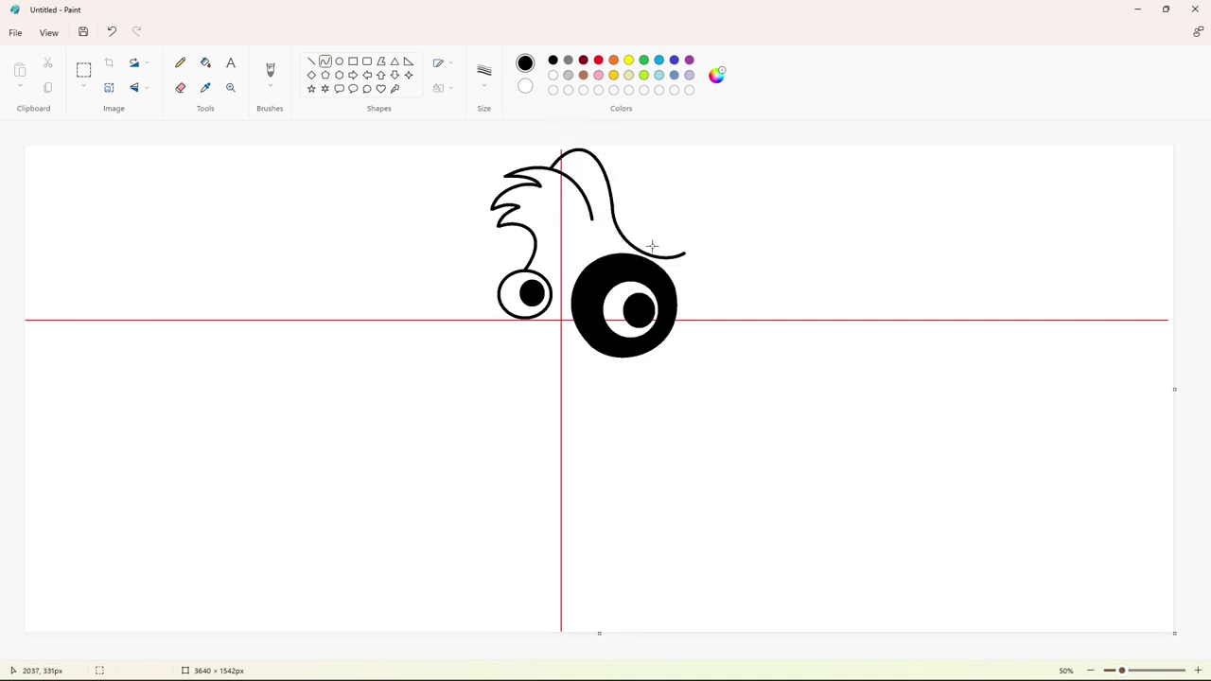
left_click(694, 224)
left_click_drag(613, 206, 684, 268)
mouse_move(653, 220)
left_mouse_down()
mouse_move(649, 200)
mouse_move(695, 224)
left_mouse_up()
left_click(804, 281)
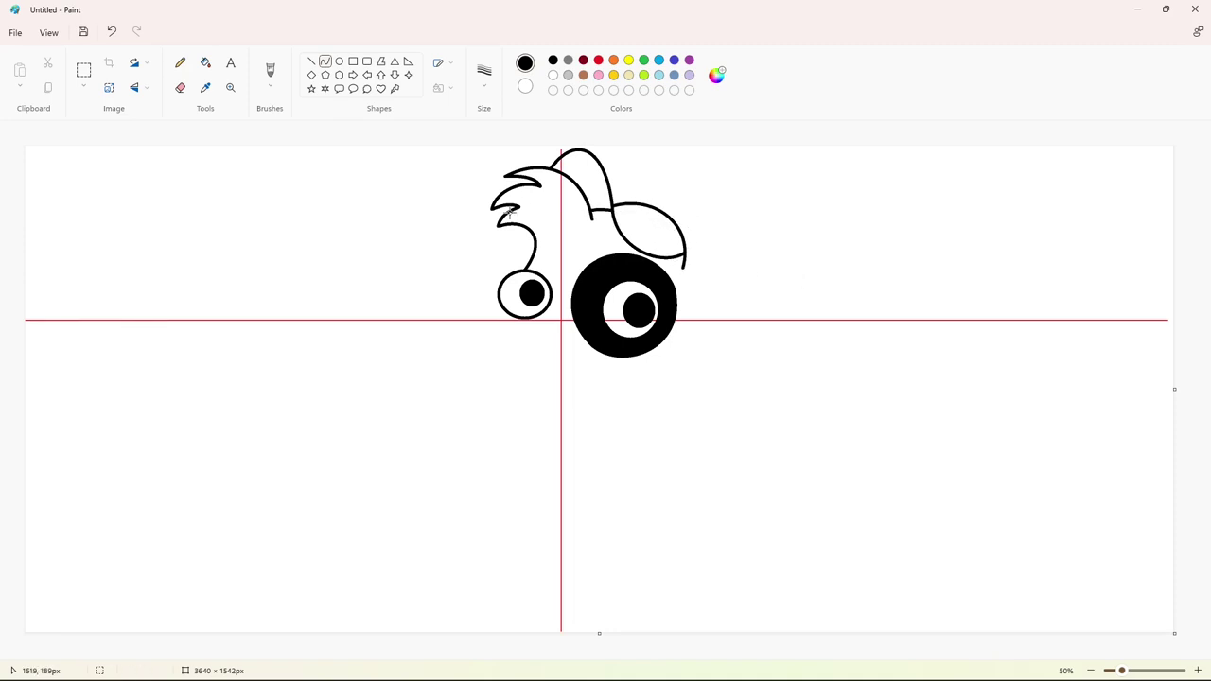
Draw an oval nose below the left eye, add a curved smile with a cheek mark, and fill the nose black
left_click(339, 60)
mouse_move(525, 327)
left_mouse_down()
mouse_move(540, 345)
mouse_move(625, 369)
mouse_move(599, 398)
left_mouse_up()
left_click(581, 343)
left_click(326, 61)
left_click(619, 362)
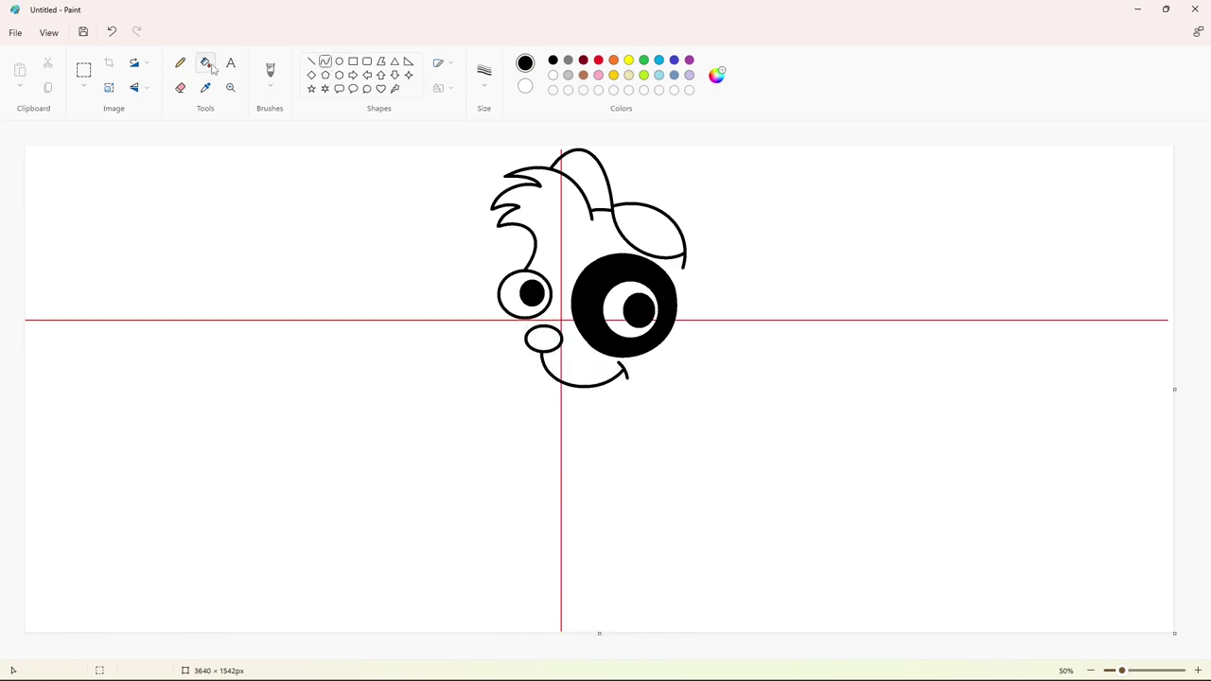
left_click(206, 62)
left_click(543, 338)
Draw the jaw curve from the left eye down around the muzzle to the chin
left_click(325, 61)
left_click_drag(500, 307, 600, 408)
left_click_drag(553, 364, 540, 407)
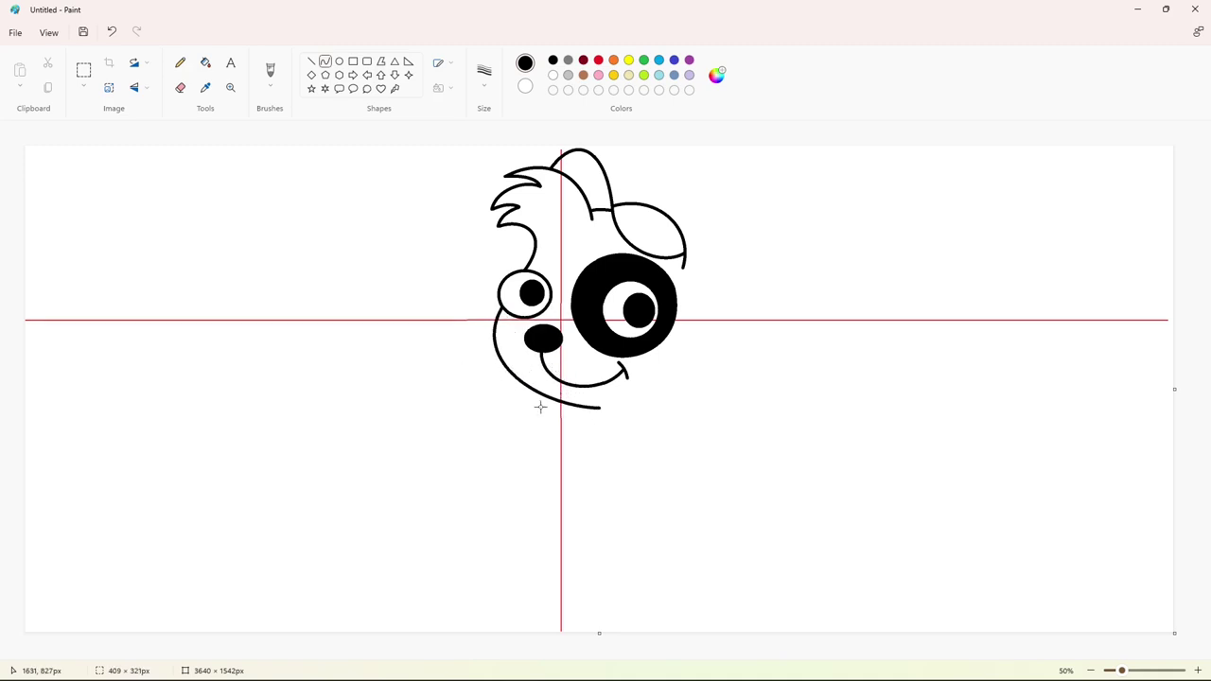
Draw the rounded left ear extending outward from beside the left eye to the jaw
left_click_drag(497, 301, 425, 303)
left_click(424, 305)
mouse_move(421, 346)
left_mouse_down()
mouse_move(500, 360)
mouse_move(437, 370)
mouse_move(435, 387)
left_mouse_up()
left_click(395, 423)
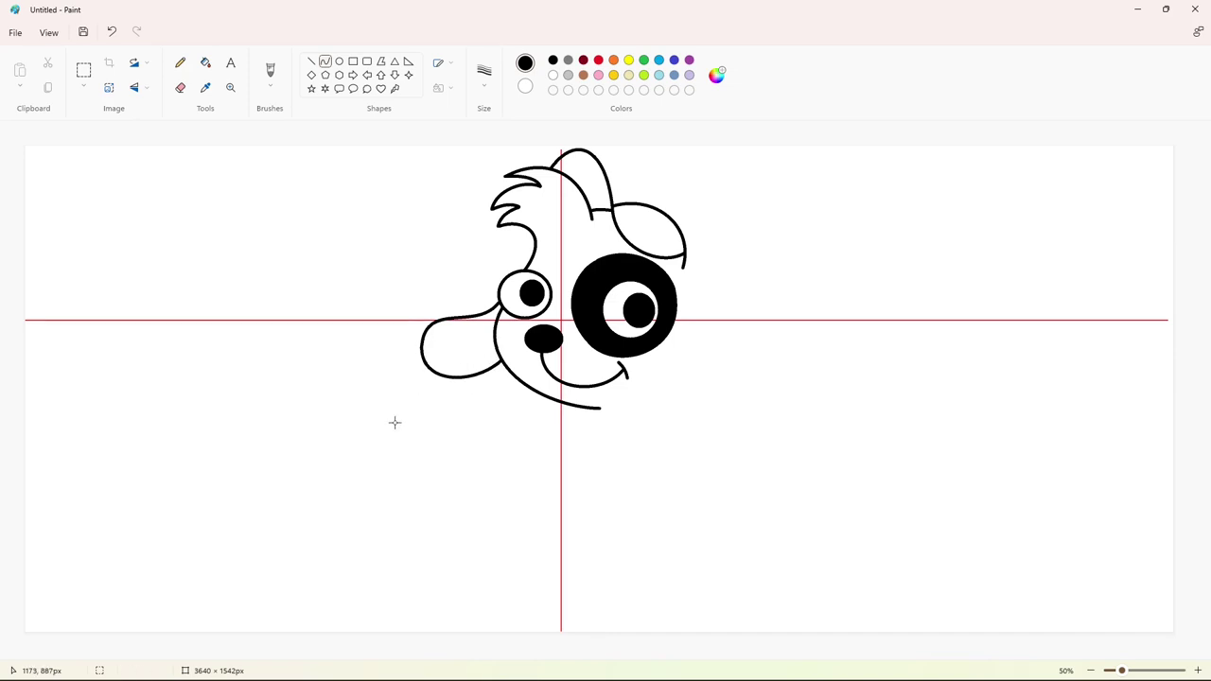
Finish the eyebrow above the left eye and draw the long drooping ear on the right side of the head
left_click(502, 263)
mouse_move(682, 268)
left_mouse_down()
mouse_move(703, 384)
mouse_move(746, 409)
mouse_move(654, 406)
mouse_move(658, 421)
left_mouse_up()
left_click(806, 396)
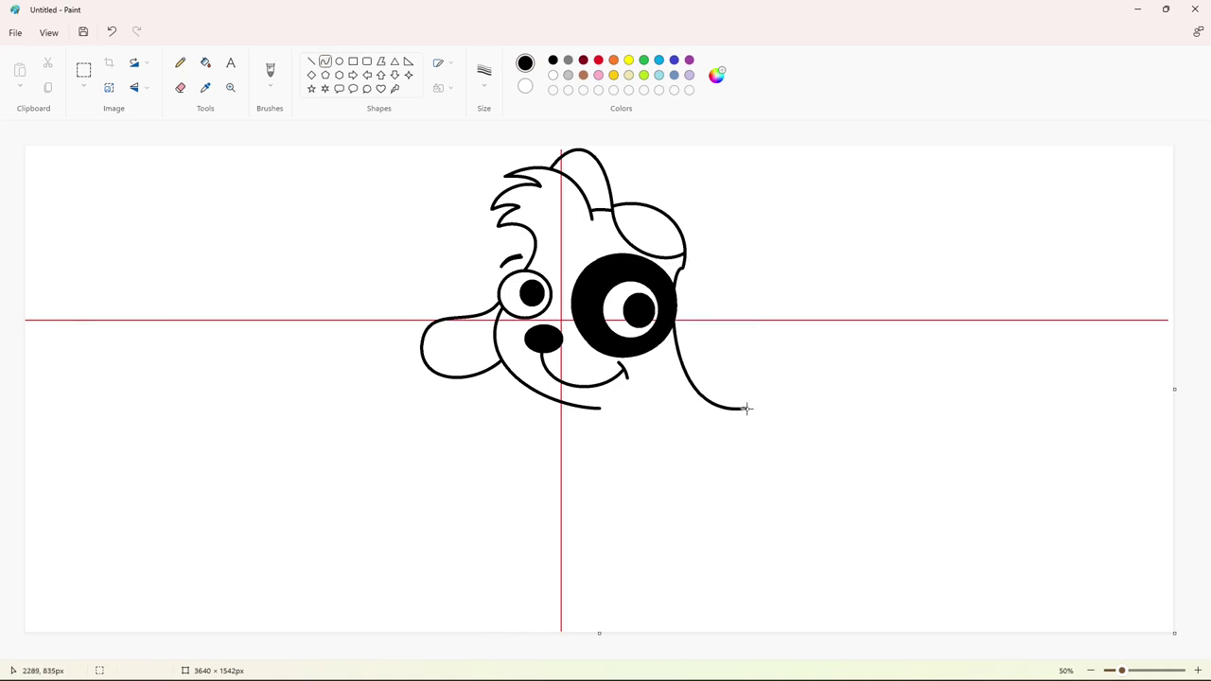
mouse_move(745, 409)
left_mouse_down()
mouse_move(754, 351)
mouse_move(786, 403)
mouse_move(775, 354)
mouse_move(709, 314)
mouse_move(682, 268)
left_mouse_up()
mouse_move(738, 330)
left_mouse_down()
mouse_move(711, 338)
mouse_move(793, 343)
mouse_move(682, 269)
mouse_move(700, 319)
mouse_move(643, 404)
mouse_move(711, 476)
mouse_move(735, 454)
mouse_move(736, 468)
mouse_move(679, 466)
left_mouse_up()
key("ctrl+z")
left_click(848, 351)
Draw the right arm with its rounded hand and thumb below the drooping ear
left_click_drag(692, 477, 701, 486)
key("ctrl+z")
left_click_drag(682, 477, 632, 427)
left_click(794, 491)
left_click(753, 479)
left_click_drag(660, 440, 654, 428)
left_click(769, 469)
Draw the front body curve from below the chin down around the belly
mouse_move(561, 404)
left_mouse_down()
mouse_move(601, 497)
mouse_move(537, 468)
left_mouse_up()
left_click_drag(562, 485, 560, 506)
left_click(701, 520)
Draw the raised left arm with its thumb, rounded hand and lower edge back to the body
mouse_move(558, 403)
left_mouse_down()
mouse_move(524, 421)
mouse_move(497, 413)
left_mouse_up()
key("ctrl+z")
left_click_drag(496, 423, 483, 389)
left_click(548, 441)
left_click_drag(479, 414, 449, 420)
key("ctrl+z")
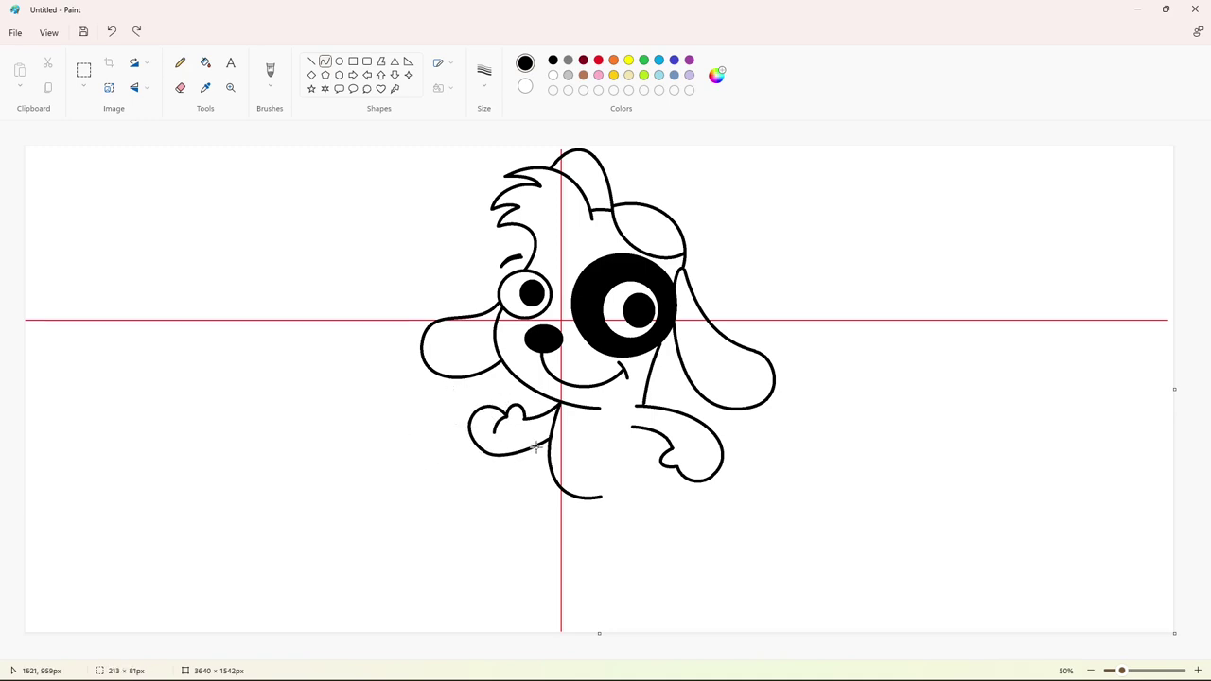
key("ctrl+z")
left_click_drag(483, 450, 550, 439)
left_click_drag(505, 447, 498, 463)
left_click_drag(530, 447, 533, 456)
left_click(790, 515)
Draw a small circular tag on the chest and a bent back line about 71 × 437 px from the right arm down to the foot
left_click(340, 62)
mouse_move(561, 410)
left_mouse_down()
mouse_move(594, 442)
mouse_move(657, 565)
left_mouse_up()
left_click(325, 60)
left_click_drag(643, 475, 636, 469)
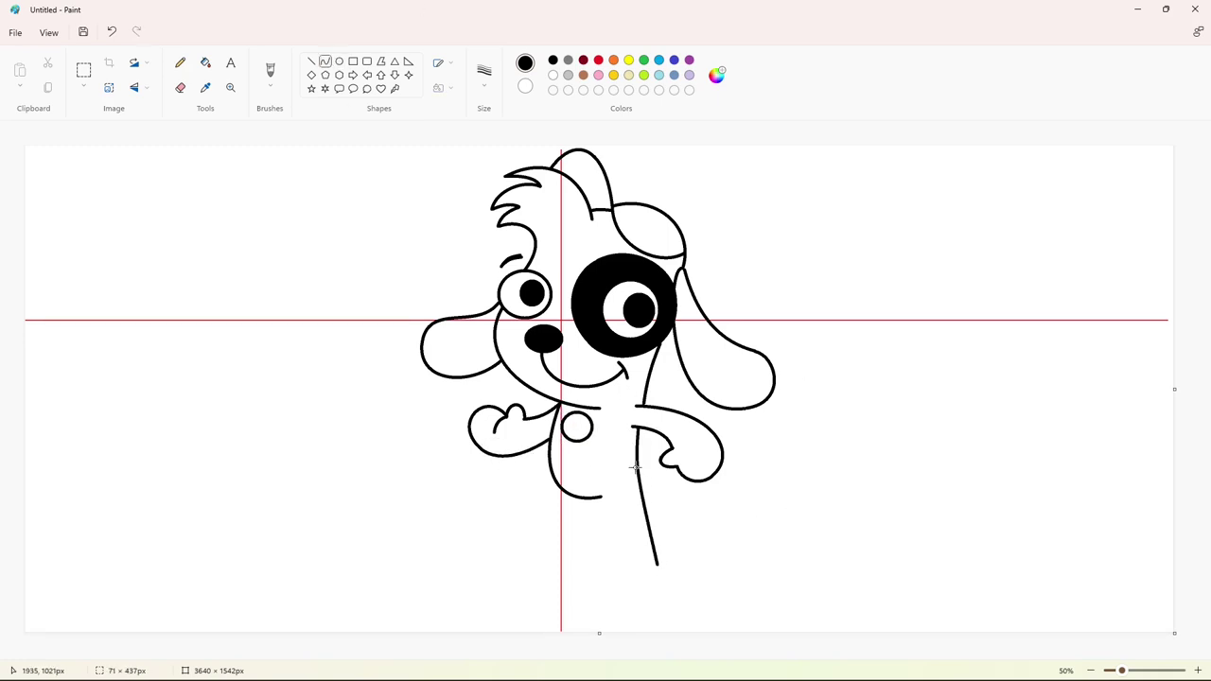
left_click_drag(646, 518, 641, 520)
left_click(706, 539)
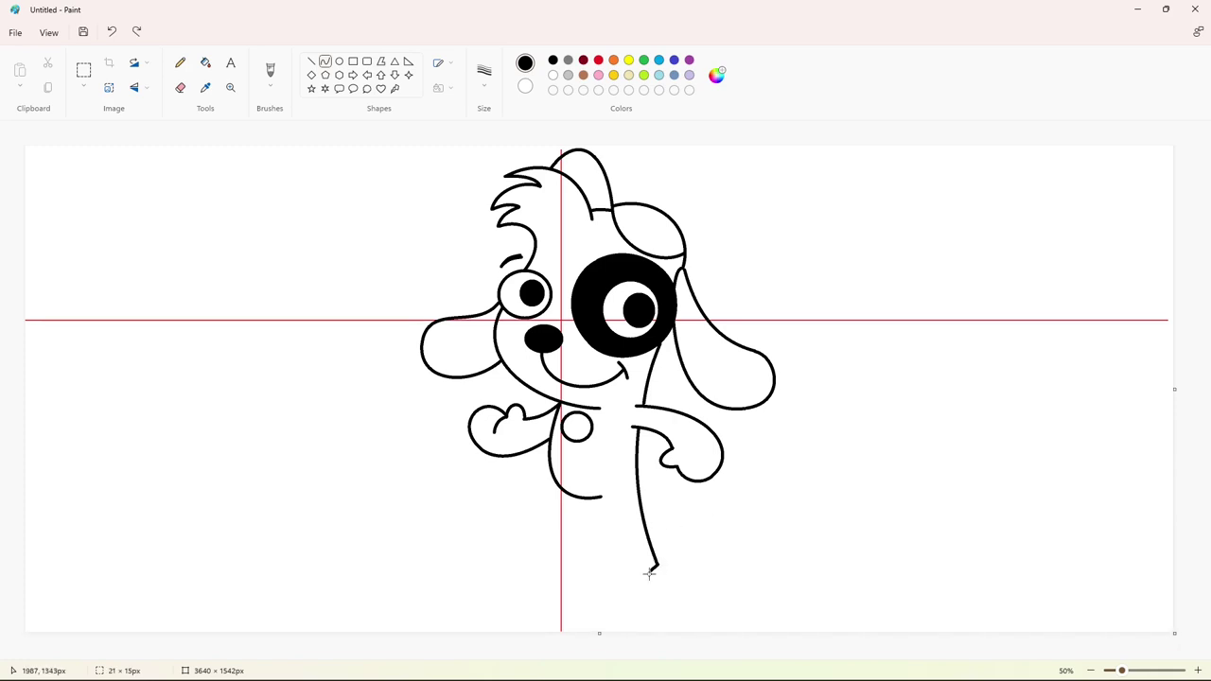
Draw the rounded right foot and the inner edge of the right leg up to the belly
left_click_drag(649, 574, 617, 602)
mouse_move(649, 579)
left_mouse_down()
mouse_move(661, 583)
mouse_move(651, 602)
mouse_move(594, 567)
mouse_move(586, 590)
mouse_move(599, 488)
left_mouse_up()
left_click(778, 584)
left_click(595, 564)
Draw the left leg with its inner edge, rounded foot and curved outer edge
mouse_move(598, 530)
left_mouse_down()
mouse_move(608, 541)
mouse_move(608, 518)
mouse_move(595, 566)
mouse_move(586, 531)
left_mouse_up()
left_click(788, 559)
left_click_drag(589, 520, 588, 523)
left_click(595, 590)
mouse_move(583, 583)
left_mouse_down()
mouse_move(532, 570)
mouse_move(548, 585)
mouse_move(556, 485)
left_mouse_up()
left_click(512, 580)
left_click_drag(530, 558, 528, 560)
left_click_drag(555, 544, 560, 538)
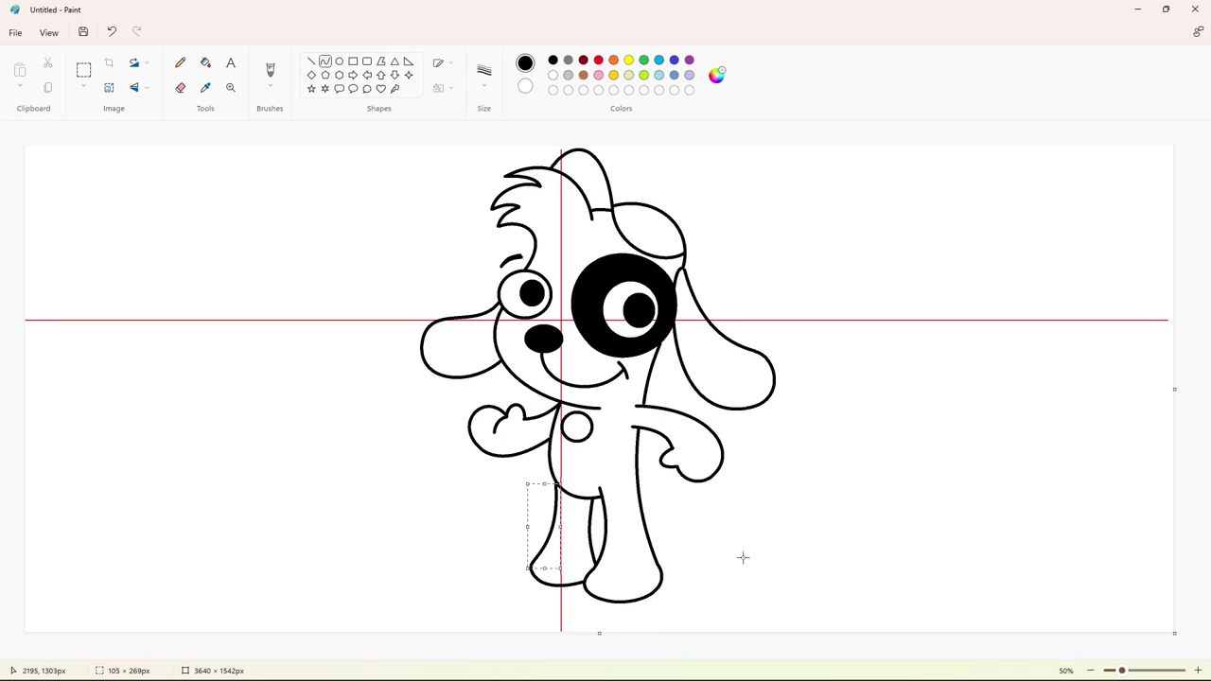
left_click(742, 557)
Draw a small curved tail on the back just below the right arm
left_click_drag(638, 469, 638, 486)
left_click_drag(646, 473, 647, 482)
left_click(814, 490)
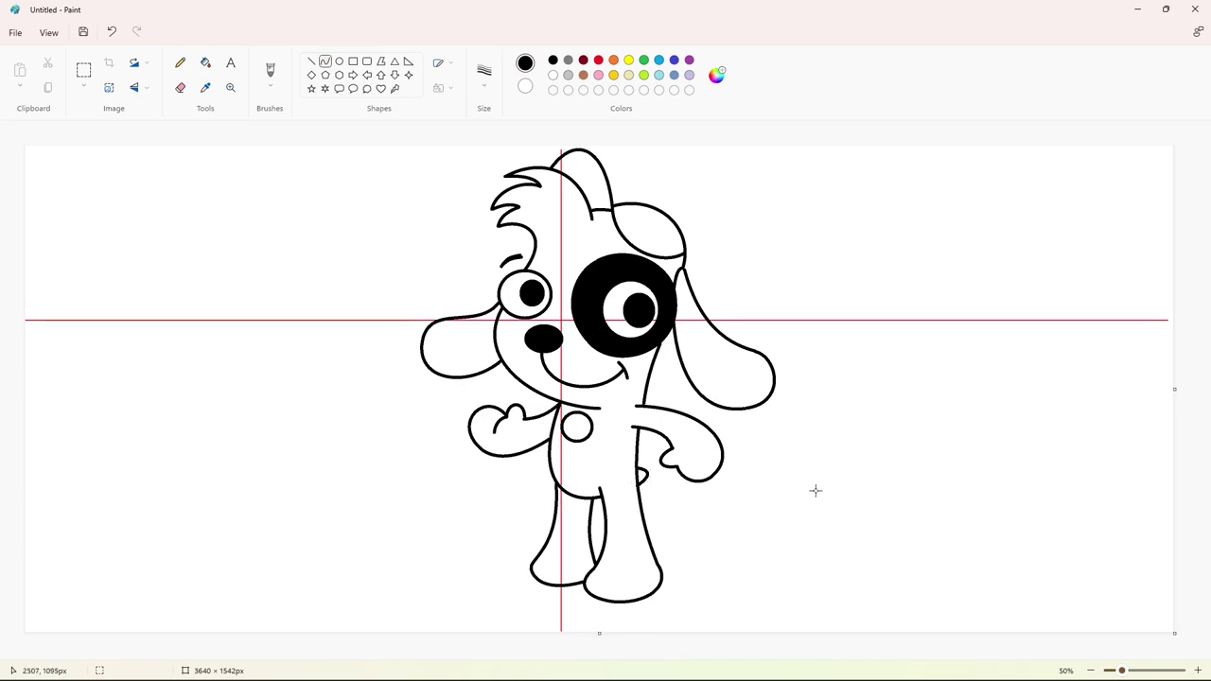
Fill the background and the dog's areas crossed by the guide lines with red so the guides blend in
left_click(205, 62)
left_click(598, 59)
left_click(916, 252)
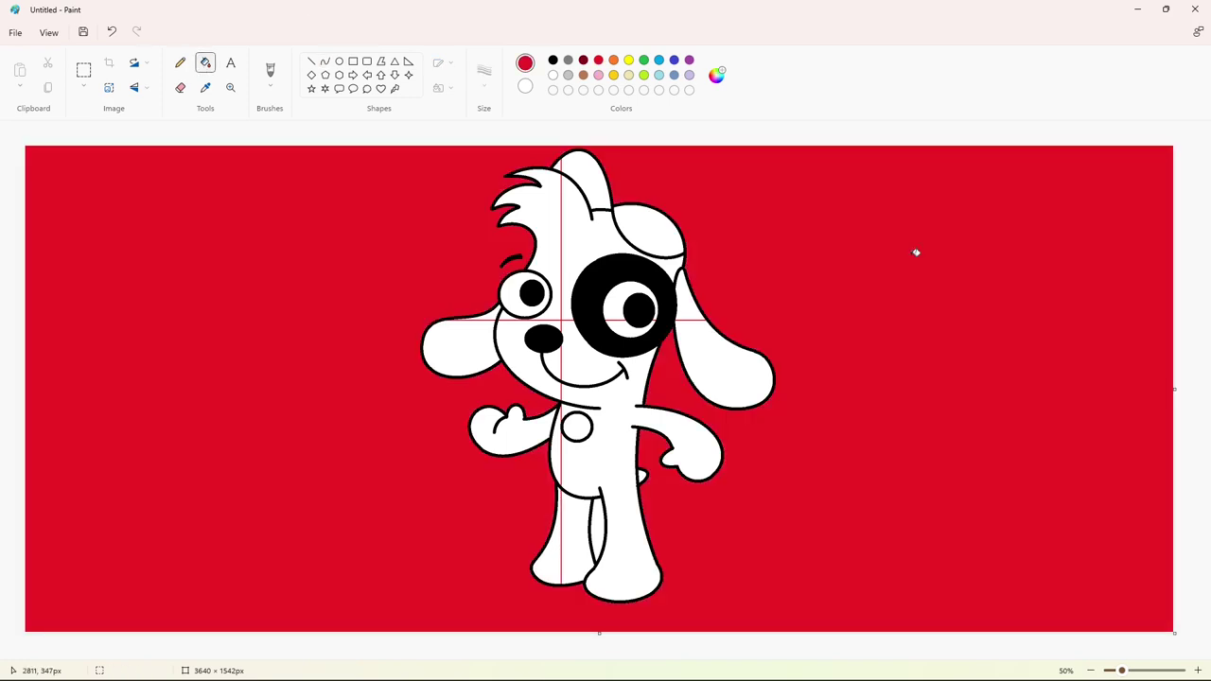
left_click(585, 229)
left_click(598, 181)
left_click(622, 301)
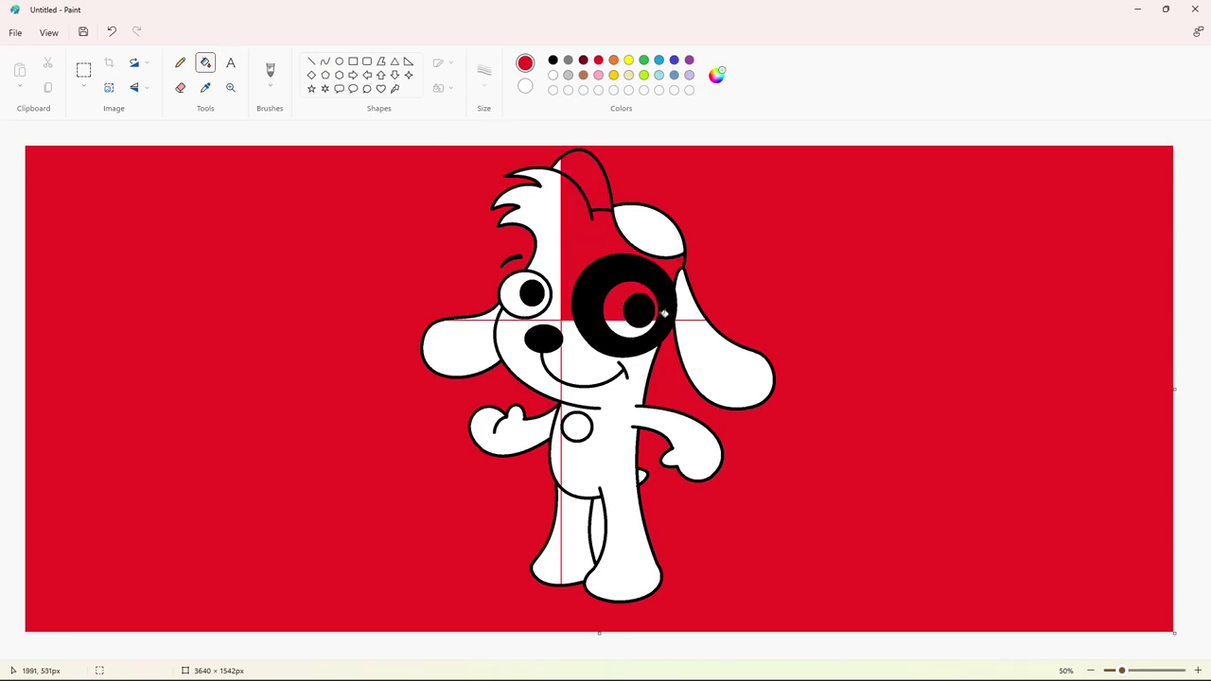
left_click(717, 361)
left_click(615, 455)
left_click(581, 527)
left_click(521, 362)
left_click(474, 349)
Refill all the red areas of the background and the dog with white to remove the guide lines
left_click(553, 76)
left_click(662, 180)
left_click(581, 231)
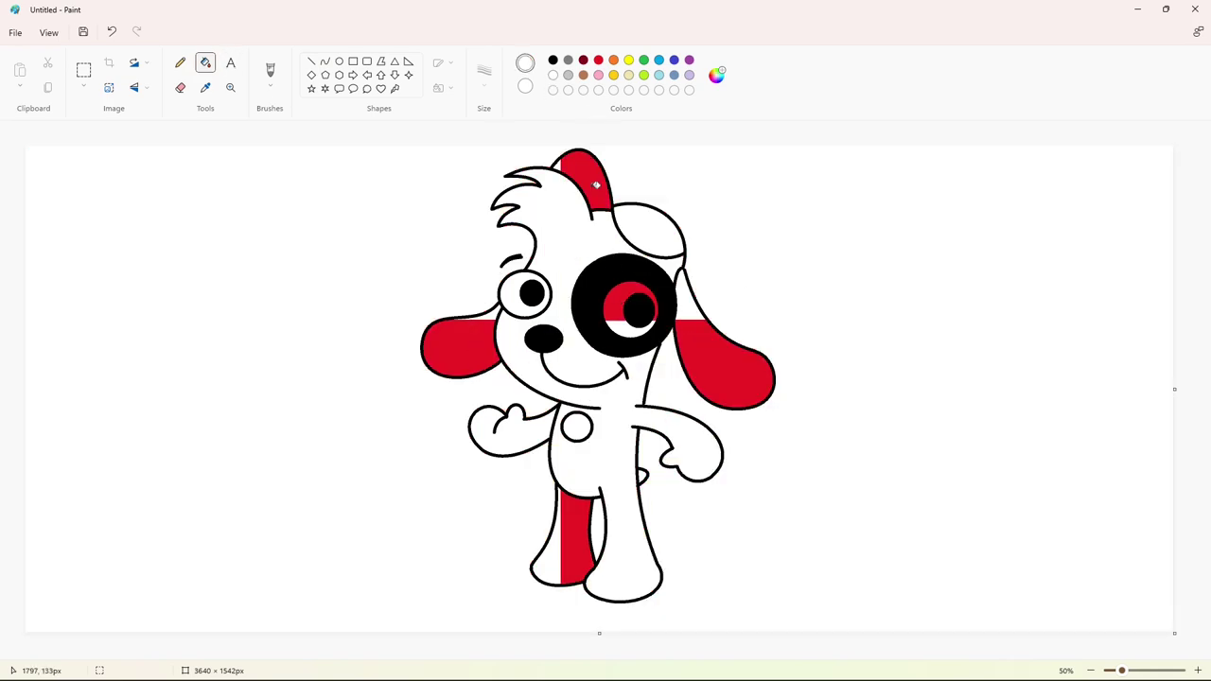
left_click(594, 184)
left_click(625, 297)
left_click(711, 361)
left_click(581, 508)
left_click(474, 350)
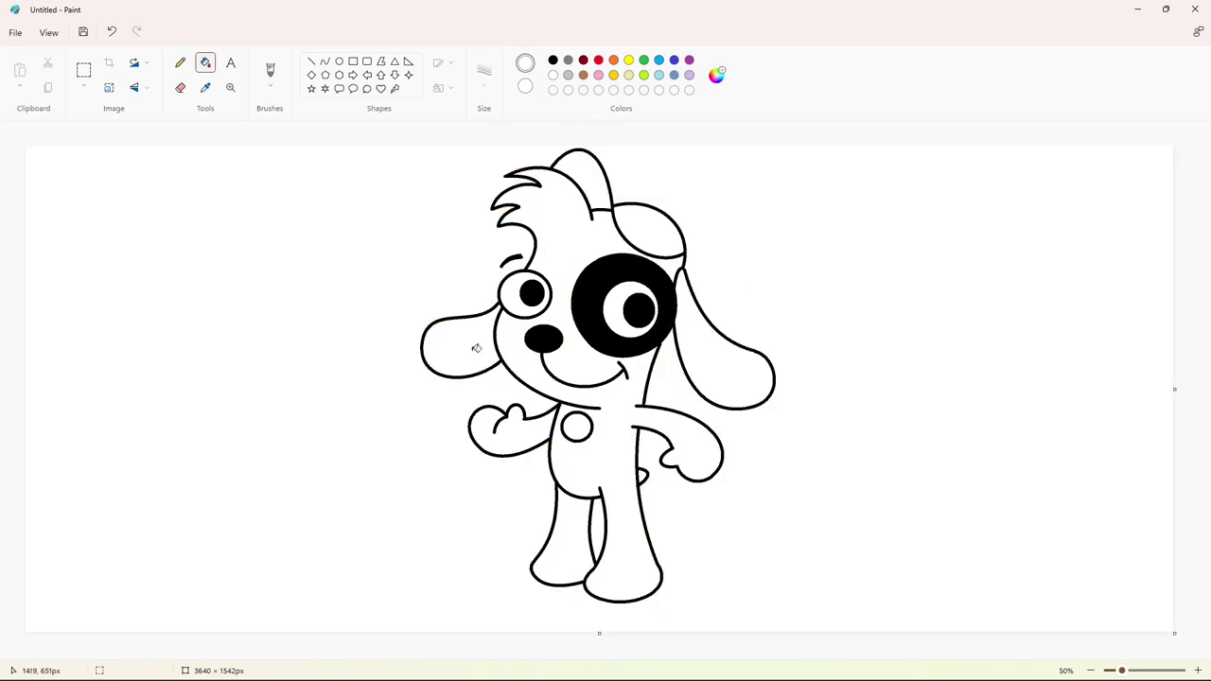
Shade the chest tag's lower-right inner edge with a dark red crescent, and set the Line tool to black
left_click(326, 61)
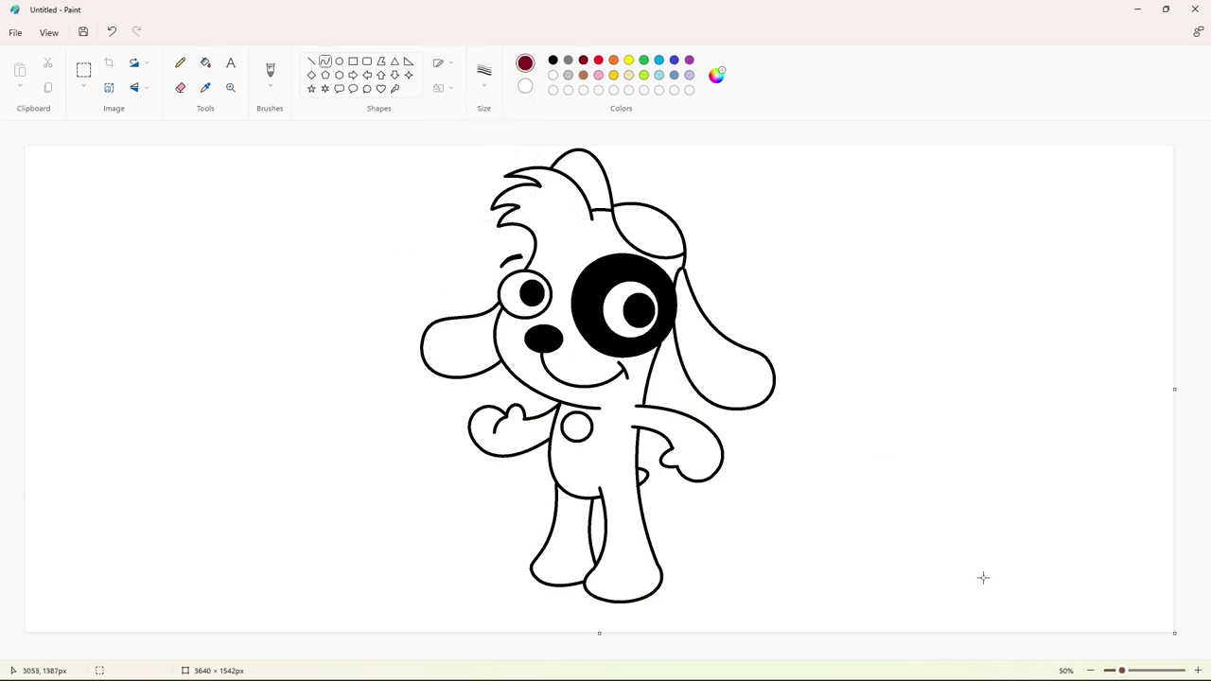
left_click(1198, 671)
left_click(1198, 671)
left_click_drag(735, 653, 804, 654)
mouse_move(623, 328)
left_mouse_down()
mouse_move(654, 302)
mouse_move(683, 319)
left_mouse_up()
left_click(500, 329)
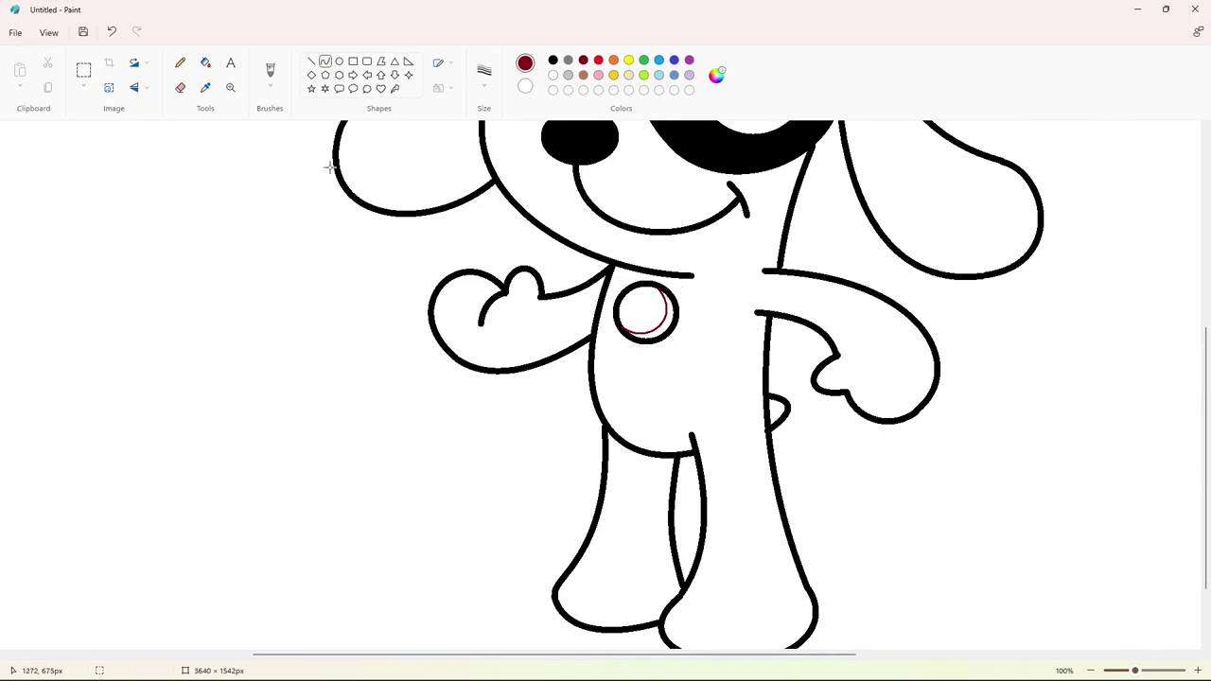
left_click(206, 62)
left_click(670, 318)
left_click(312, 62)
left_click(484, 73)
left_click(492, 194)
left_click(553, 61)
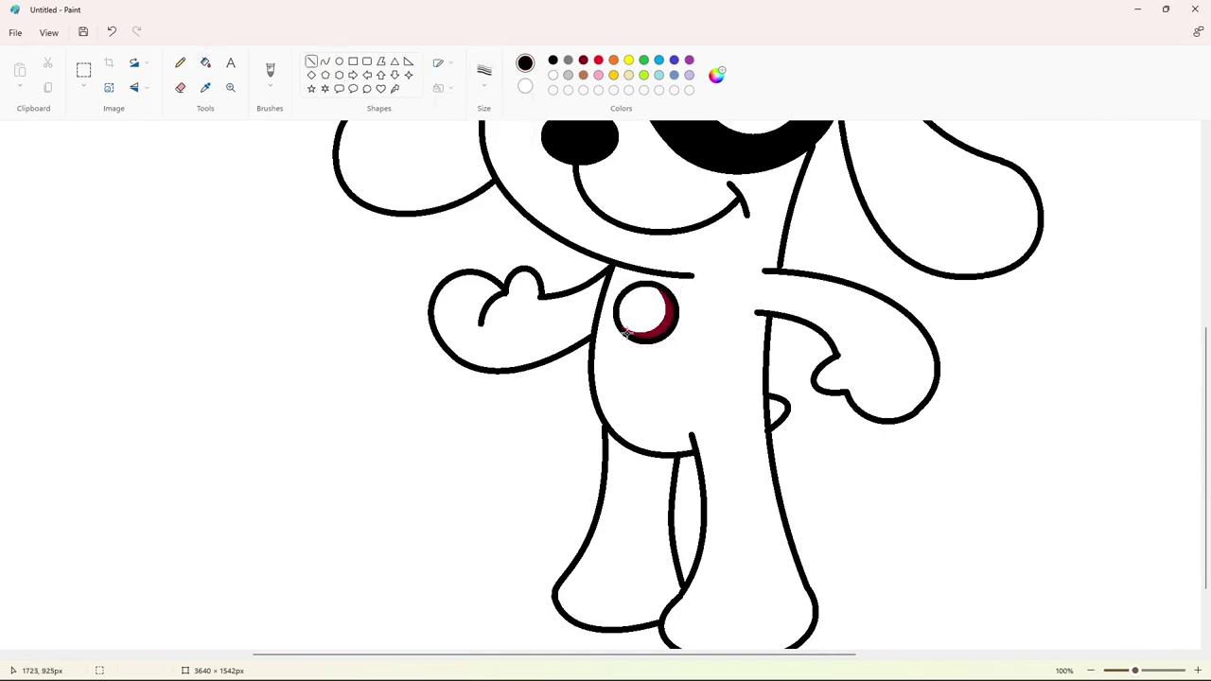
Add small white Pencil highlight dots to the upper-right part of both pupils
scroll(705, 275, "up", 3)
scroll(736, 243, "down", 3, "ctrl")
left_click(180, 63)
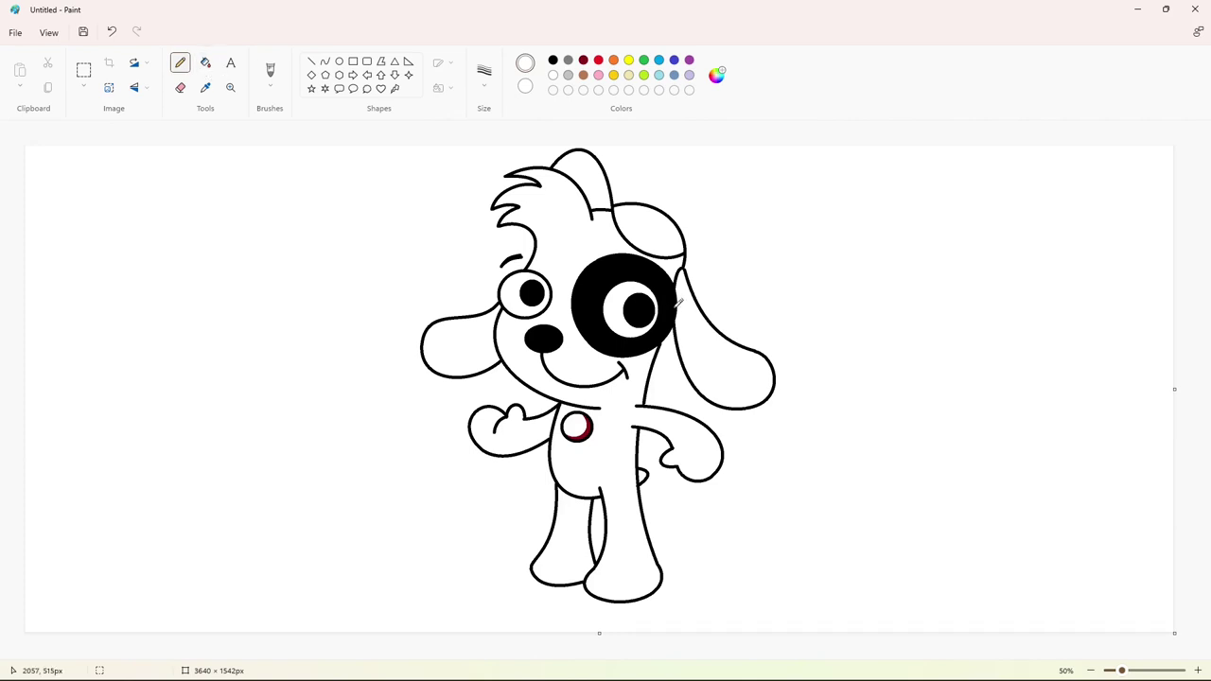
key("ctrl+z")
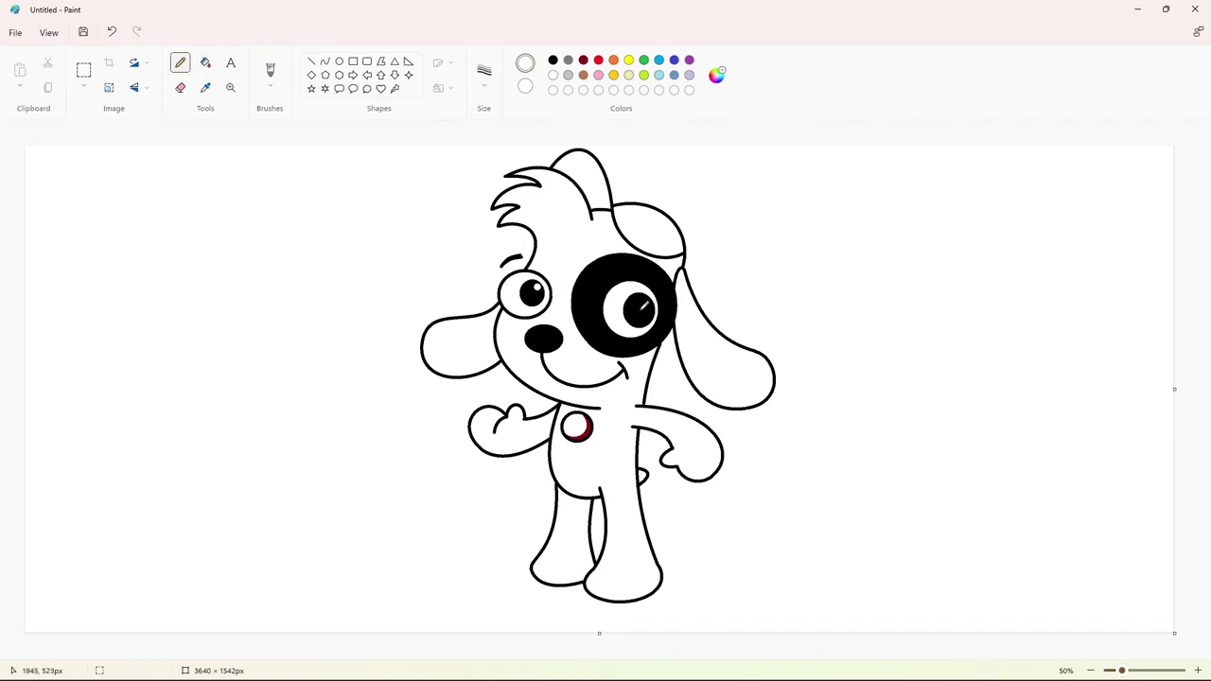
left_click(484, 76)
left_click(500, 194)
Mix a darkened yellow as a custom color and refill the chest tag's crescent with it
left_click(628, 60)
left_click(717, 76)
left_click_drag(648, 201, 648, 240)
left_click(516, 500)
left_click(205, 62)
left_click(579, 428)
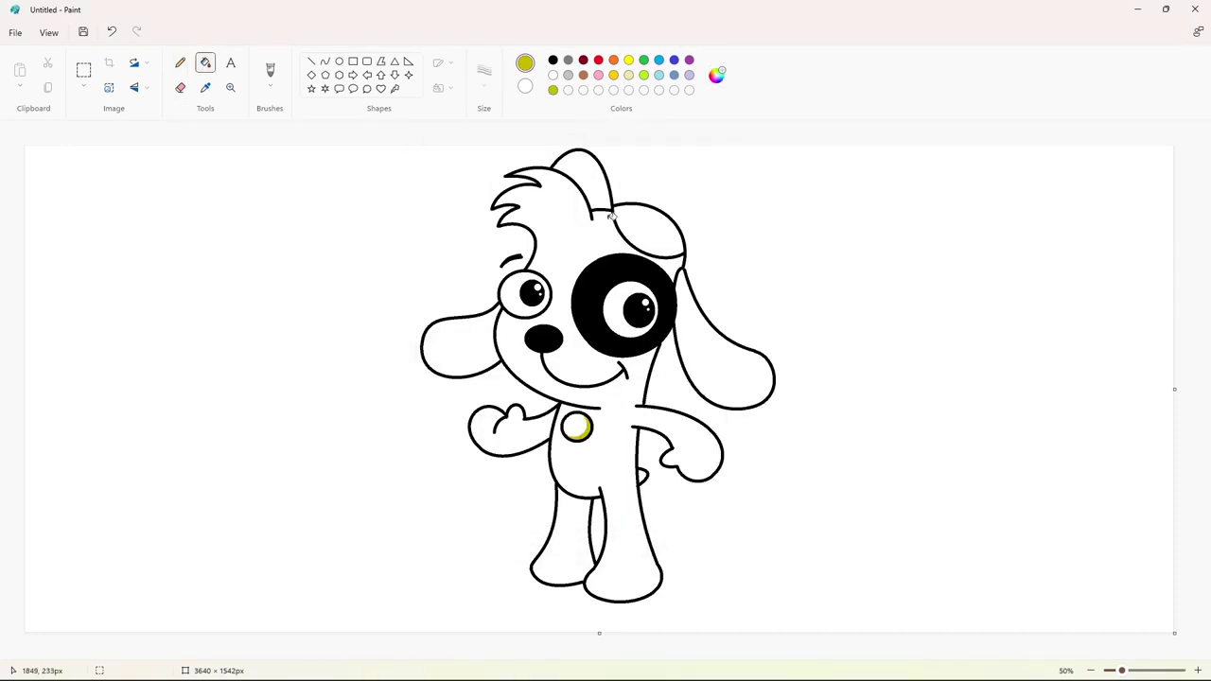
Mix darkened lime-green custom colors, including #83A615, and fill the rest of the chest tag with yellow
left_click(643, 75)
left_click(716, 75)
left_click_drag(648, 225, 649, 258)
left_click(582, 497)
left_click(717, 76)
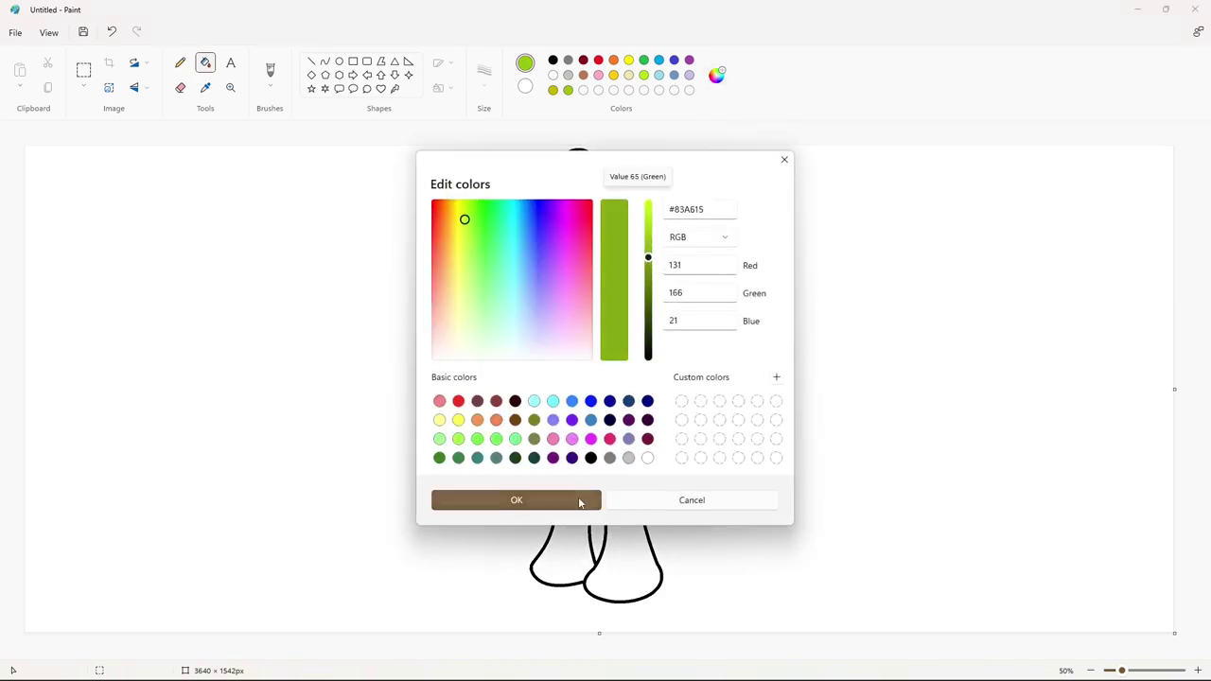
left_click(580, 501)
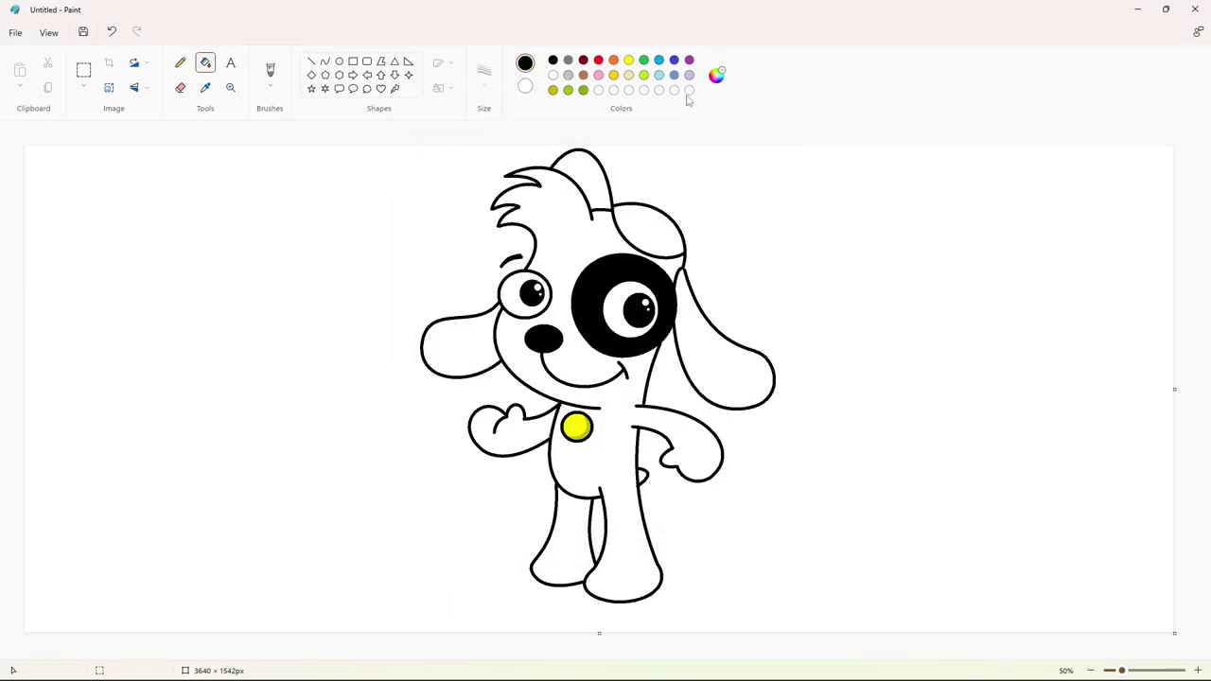
Fill the left ear black, the tall shape atop the head with a newly mixed darker green, and the rounded shape beside it with #83A615
left_click(464, 333)
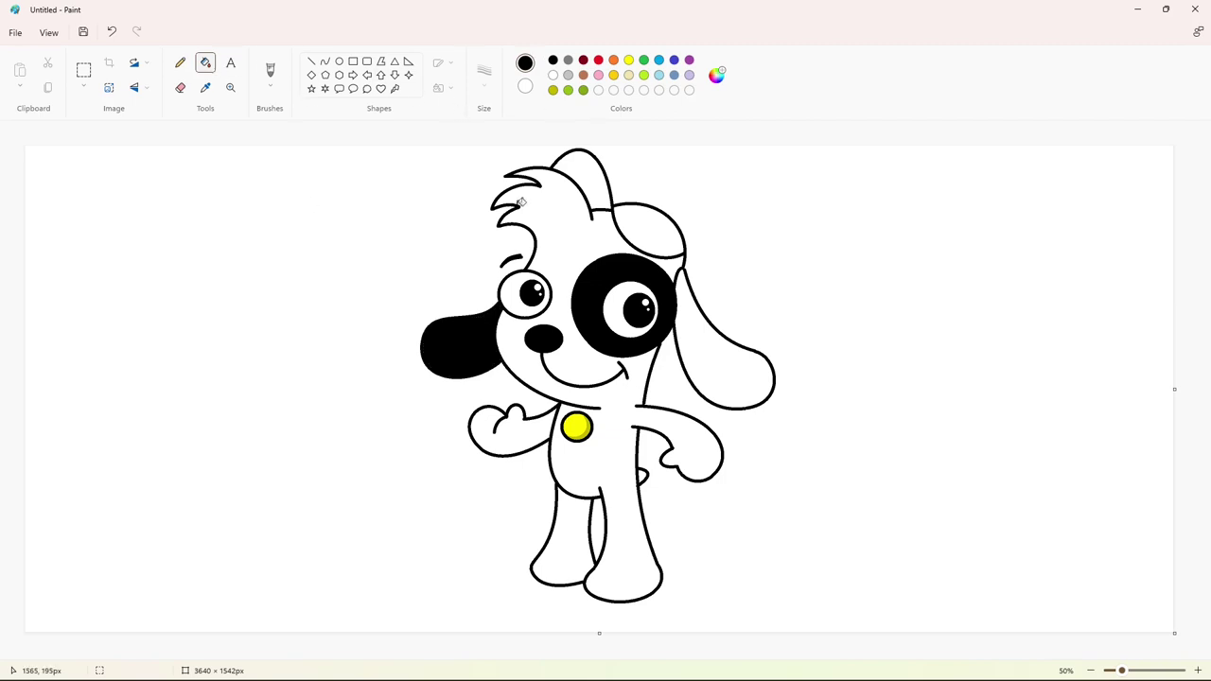
left_click(596, 143)
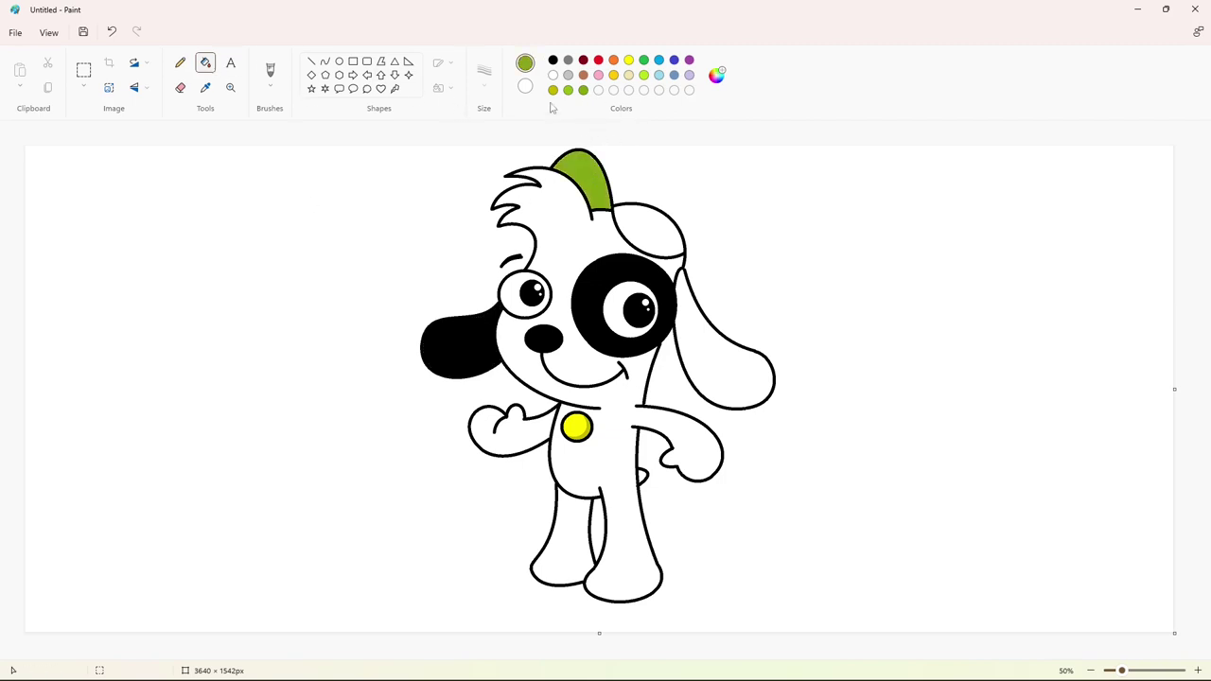
left_click(716, 76)
left_click_drag(649, 260, 649, 280)
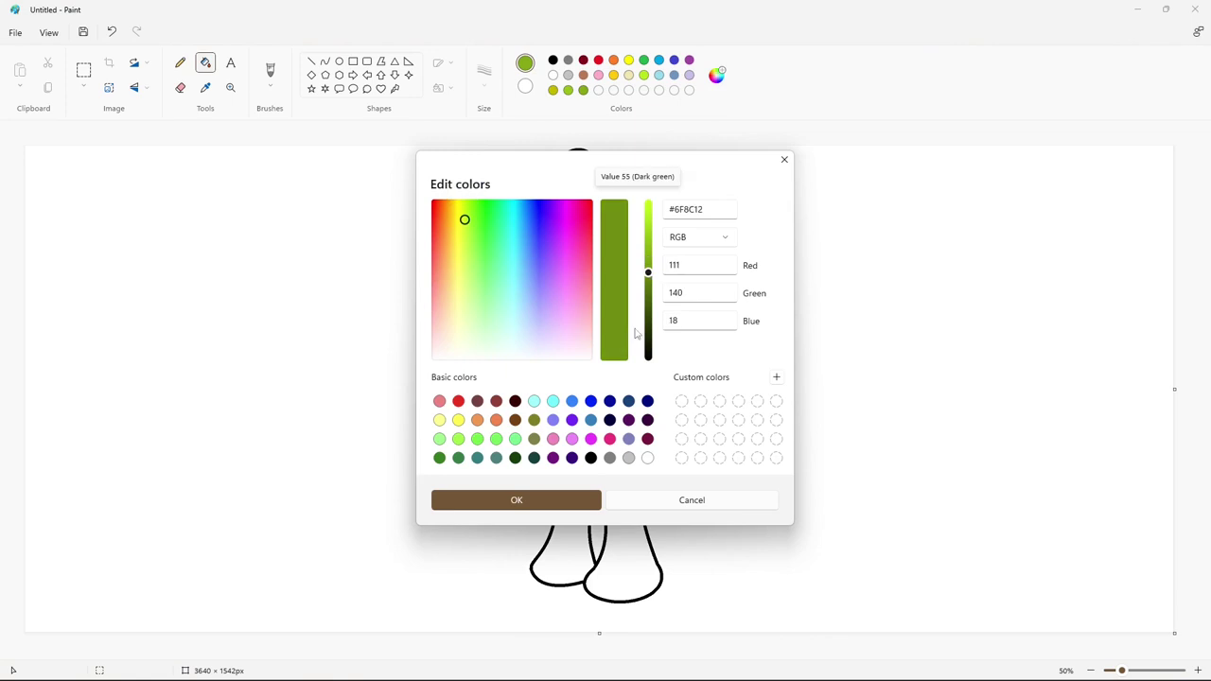
left_click(548, 500)
left_click(593, 153)
left_click(585, 92)
left_click(656, 229)
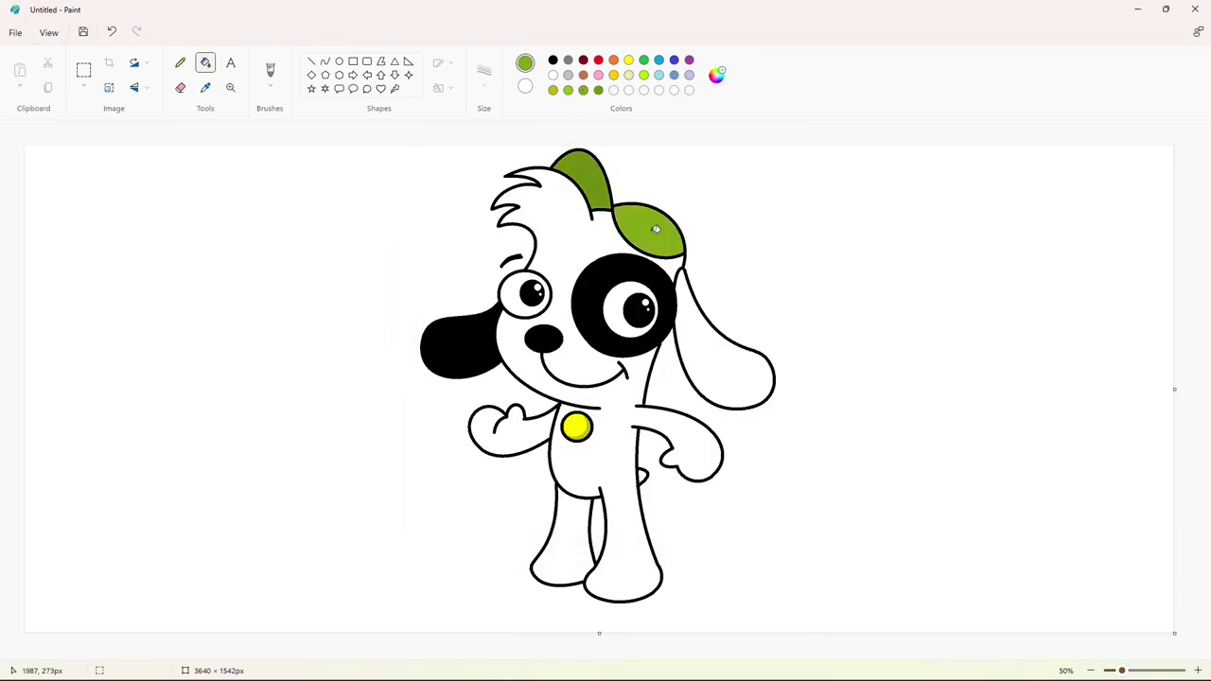
Draw a thin dark red oval around the dog's feet as a ground shadow and fill the area outside the feet with dark red
left_click(325, 62)
left_click(583, 60)
left_click(483, 75)
left_click(484, 137)
left_click_drag(492, 546, 660, 604)
key("ctrl+z")
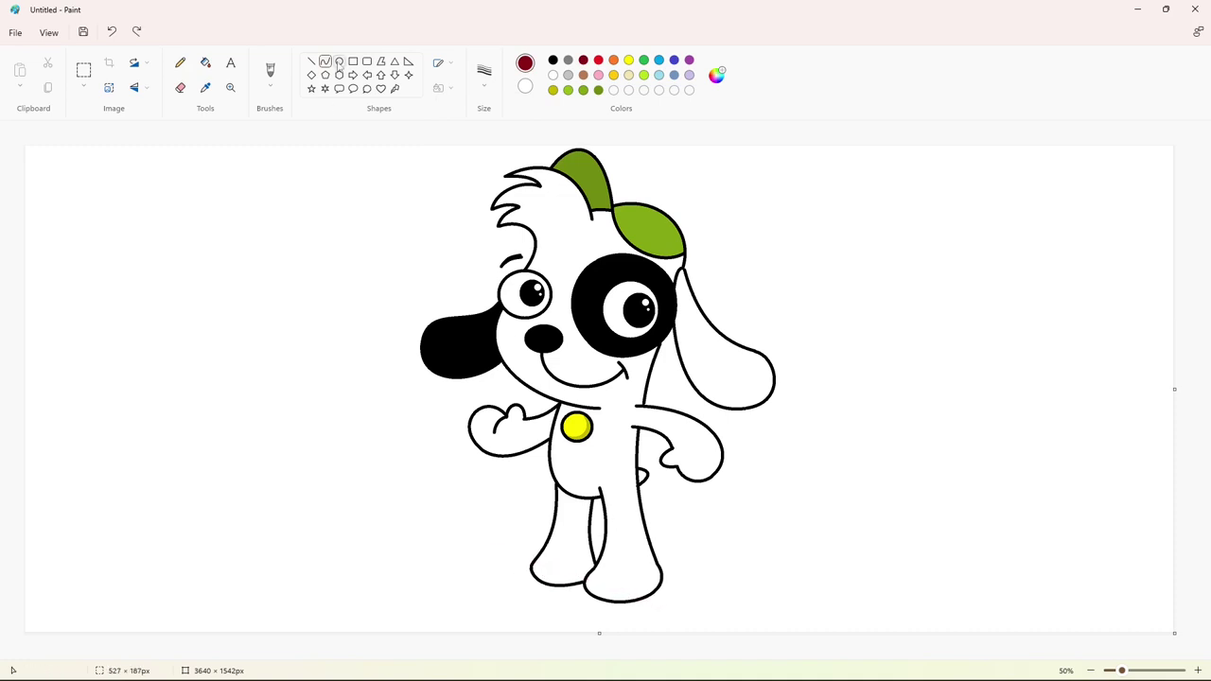
mouse_move(478, 531)
left_mouse_down()
mouse_move(680, 614)
mouse_move(743, 597)
left_mouse_up()
mouse_move(632, 563)
left_mouse_down()
mouse_move(622, 584)
mouse_move(601, 557)
left_mouse_up()
left_click_drag(731, 589, 695, 588)
left_click_drag(575, 582, 605, 589)
left_click(205, 62)
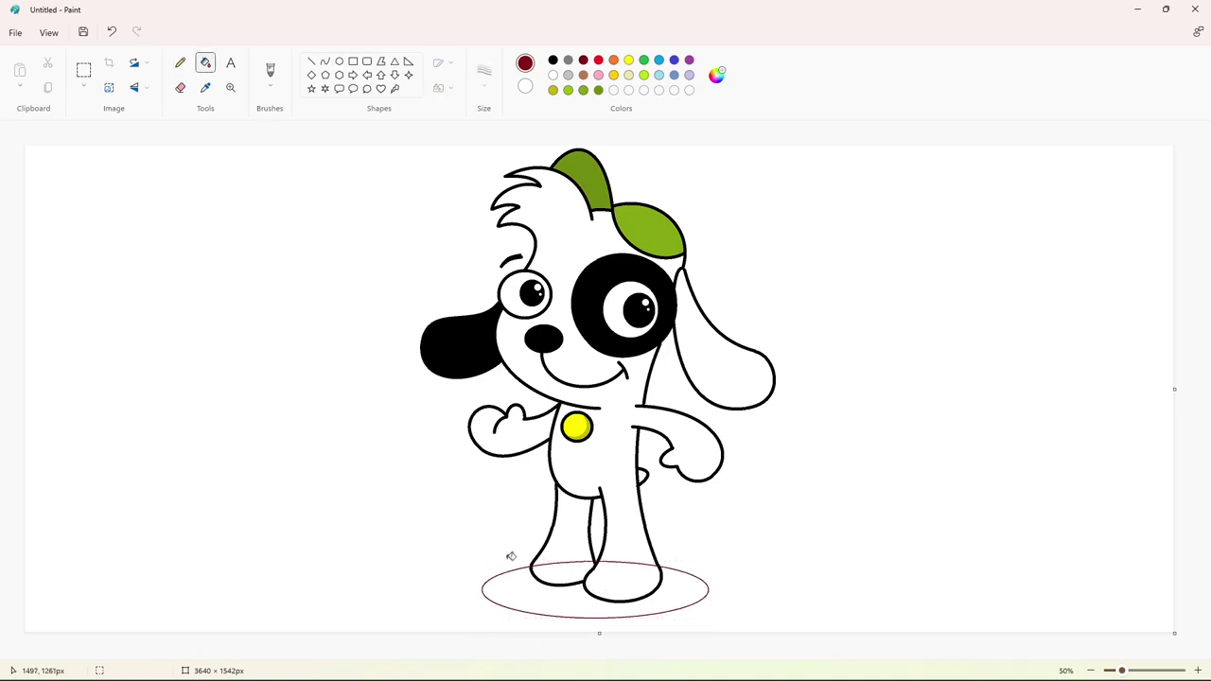
left_click(518, 587)
Touch up the right foot's outer outline with a short thin black line where the ground oval crosses it
left_click(1197, 670)
left_click_drag(544, 654, 773, 654)
scroll(754, 537, "down", 2)
left_click(312, 61)
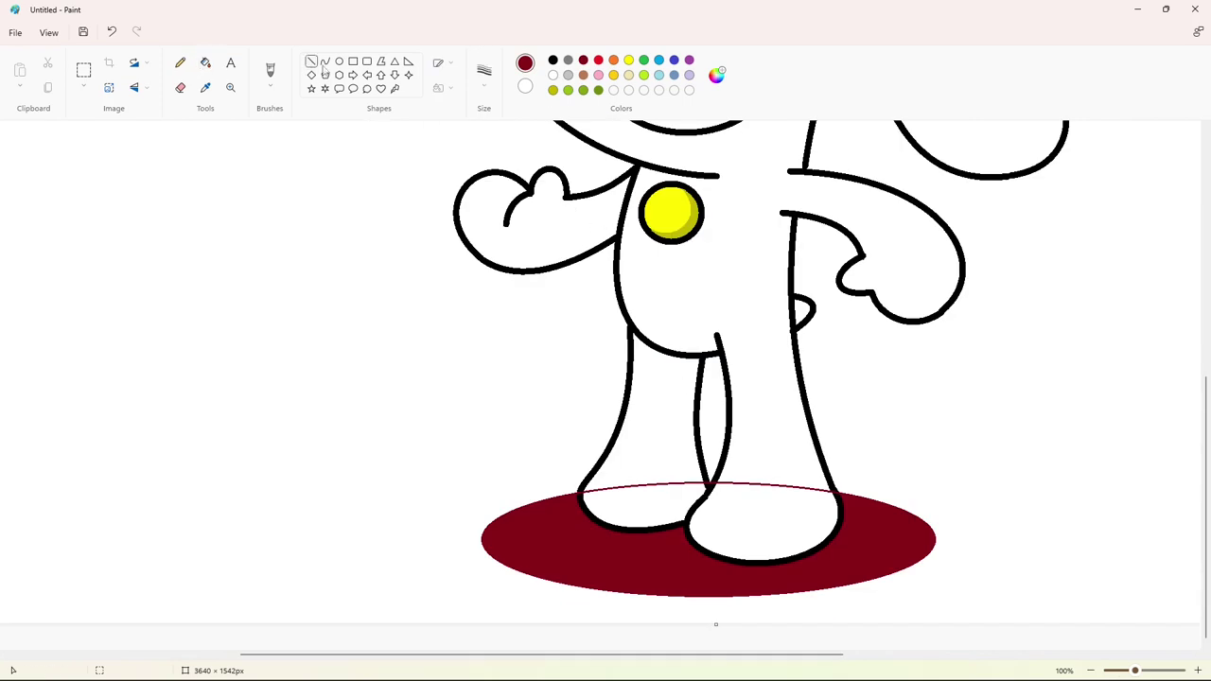
left_click(484, 74)
left_click(486, 180)
left_click(1197, 670)
left_click_drag(492, 654, 660, 654)
scroll(614, 557, "down", 2)
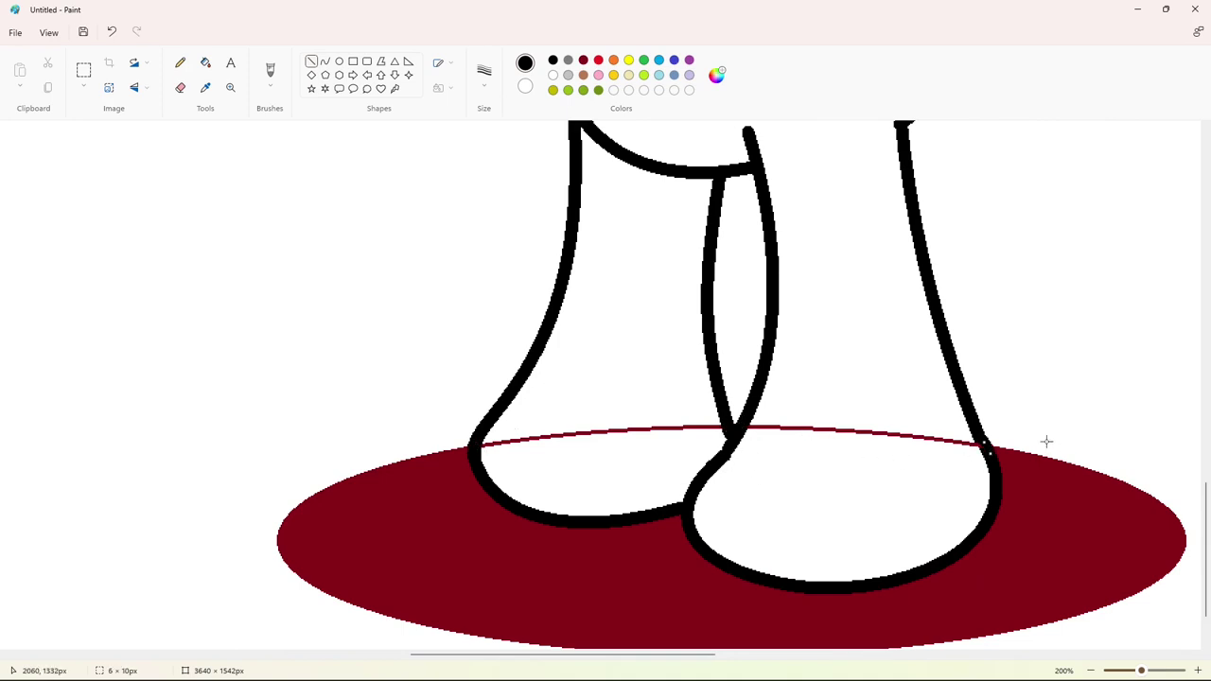
Fill the dark red oval lines crossing both lower legs with white
left_click(205, 62)
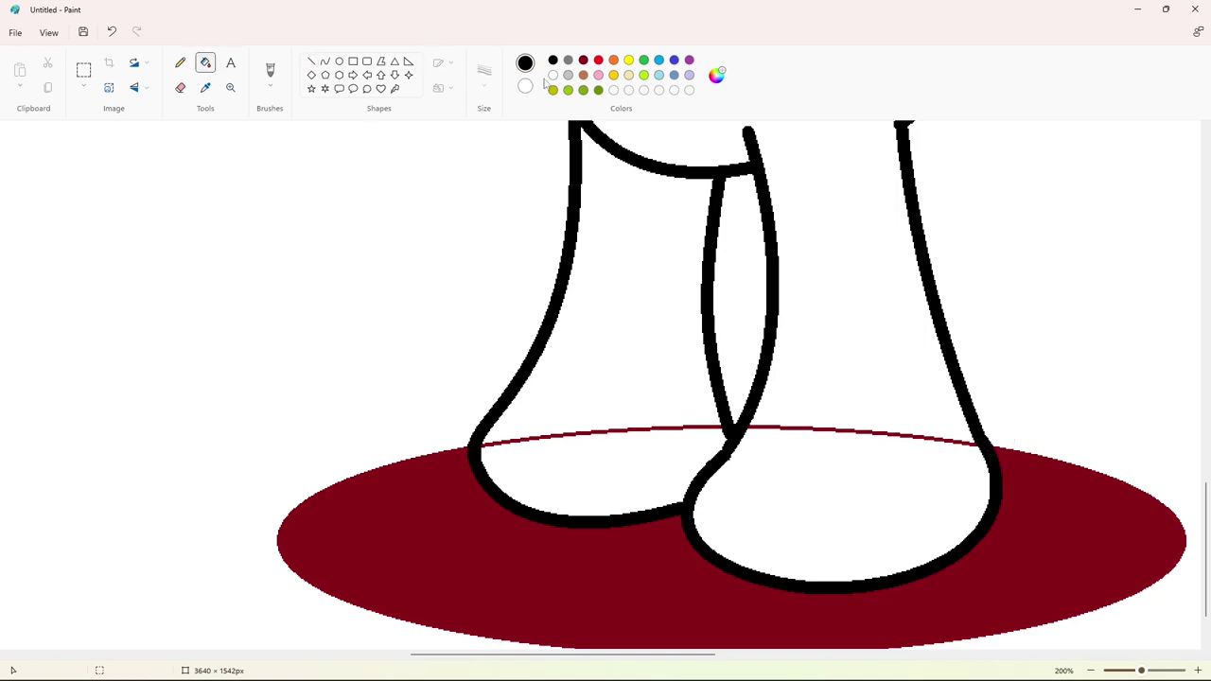
left_click(553, 75)
left_click(663, 428)
left_click(791, 428)
left_click(1093, 671)
left_click(1096, 671)
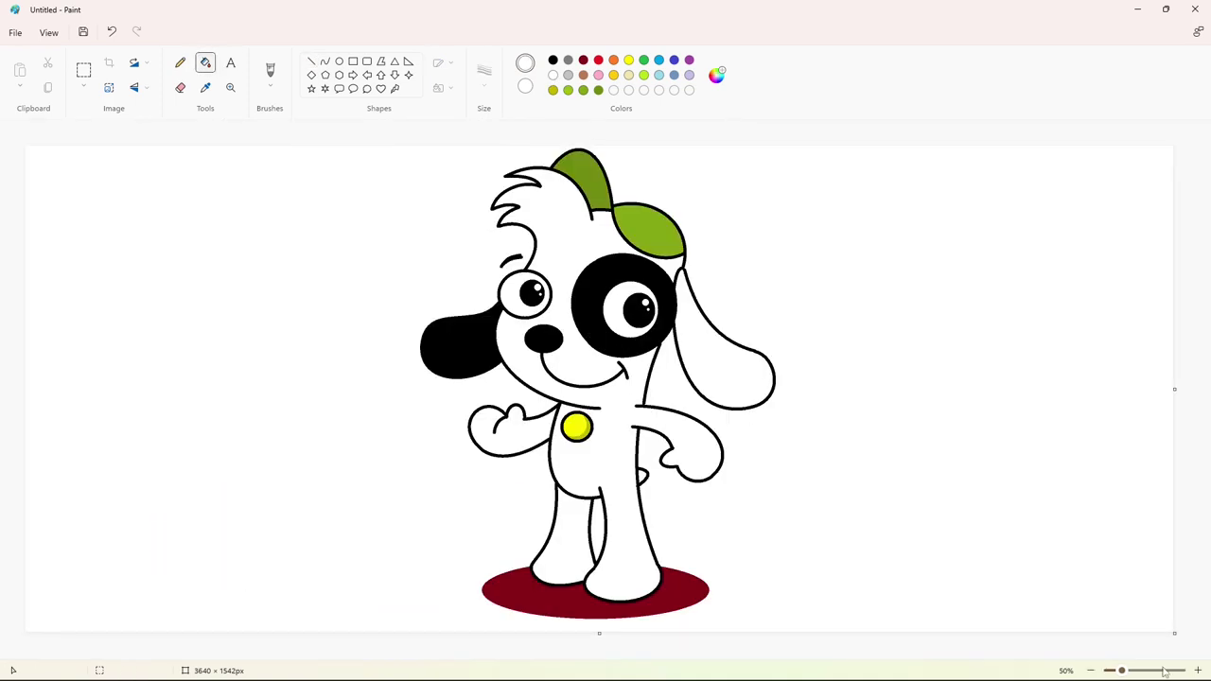
Touch up the outline where the two feet meet with a short white line
left_click(1197, 671)
left_click(1198, 671)
scroll(295, 643, "down", 10)
left_click_drag(295, 655, 772, 655)
scroll(729, 554, "down", 6)
left_click(311, 62)
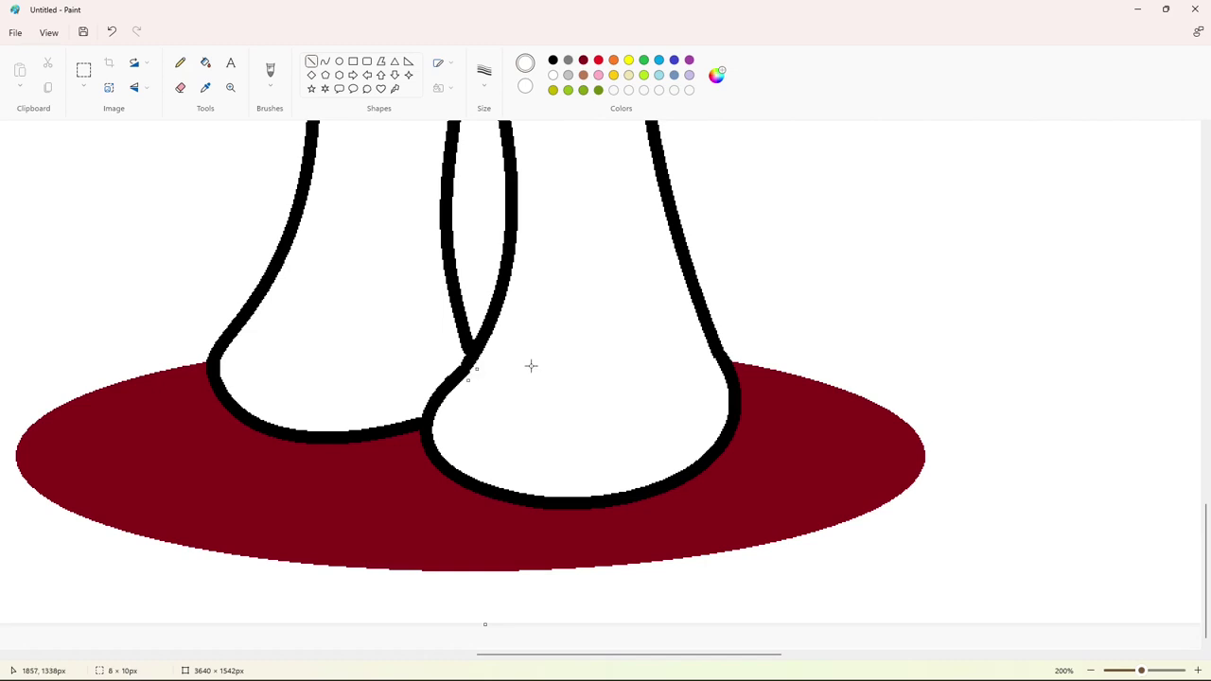
Refill the dark red ground shadow with light gray
left_click(1091, 670)
left_click(1091, 670)
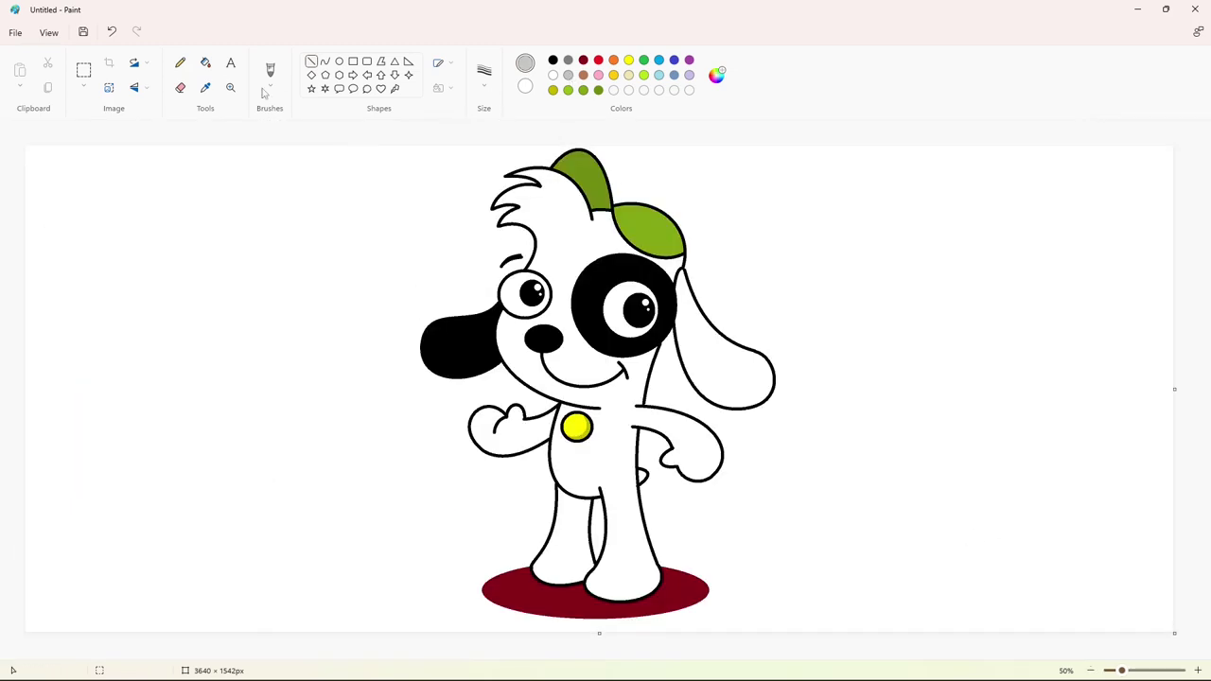
left_click(206, 63)
left_click(585, 599)
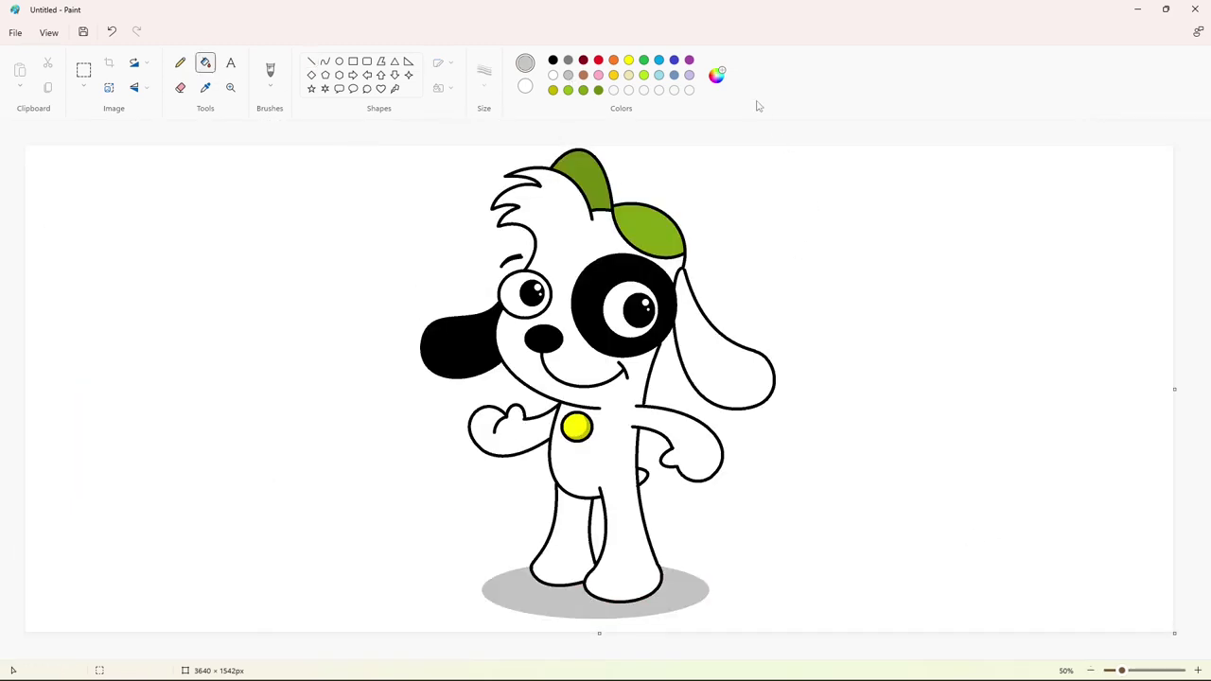